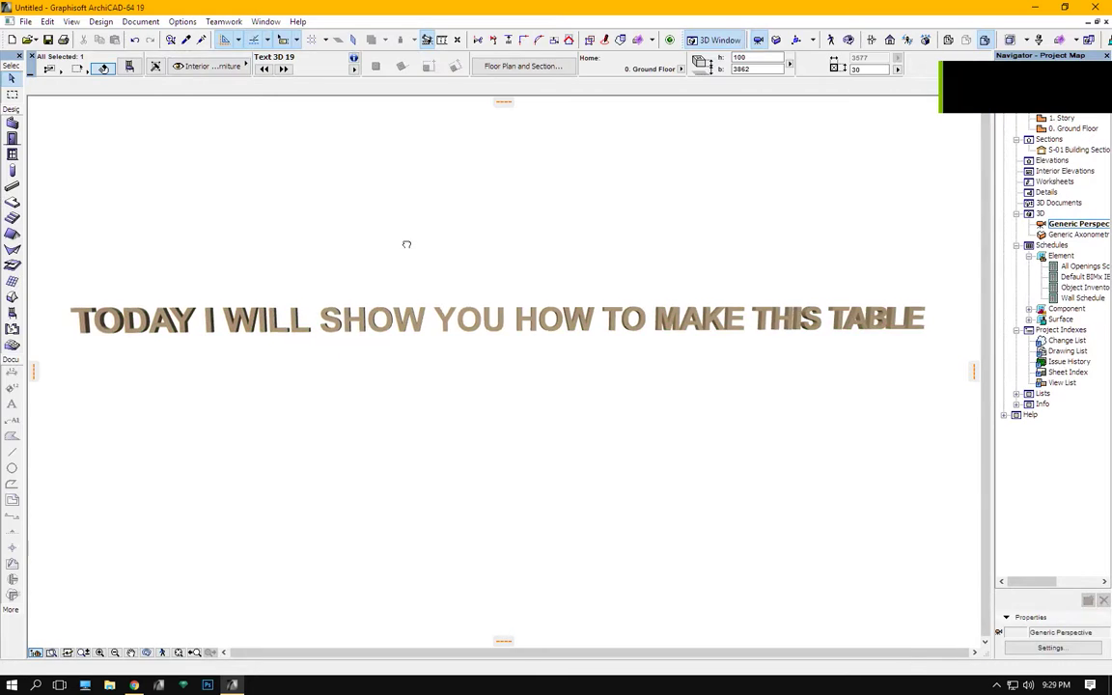
Orbit the 3D view around the 'TODAY I WILL SHOW YOU HOW TO MAKE THIS TABLE' title down to a low perspective
mouse_move(411, 259)
middle_mouse_down("shift")
mouse_move(418, 227)
mouse_move(403, 221)
middle_mouse_up("shift")
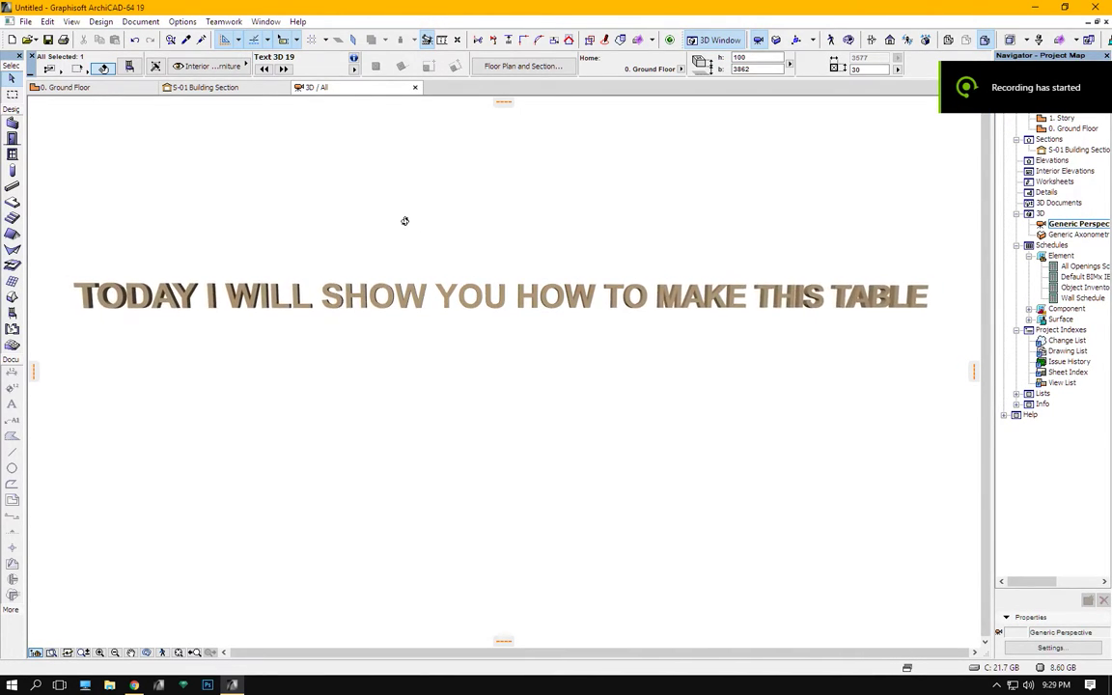
mouse_move(420, 228)
middle_mouse_down("shift")
mouse_move(407, 216)
mouse_move(431, 227)
middle_mouse_up("shift")
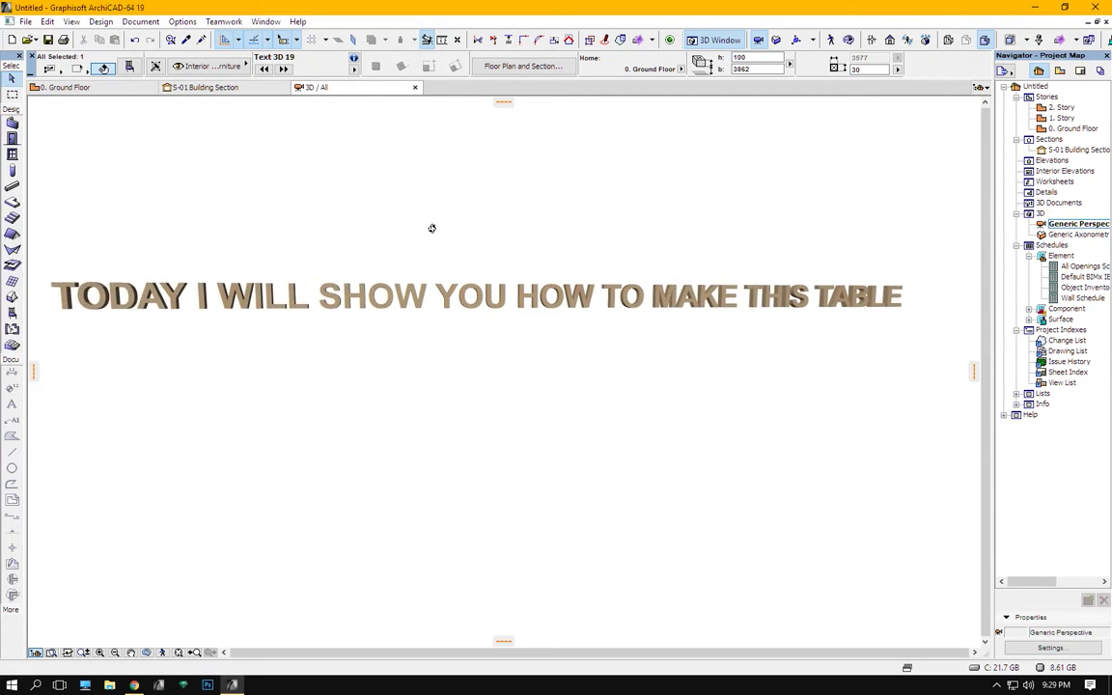
middle_click_drag(413, 232, 479, 230, "shift")
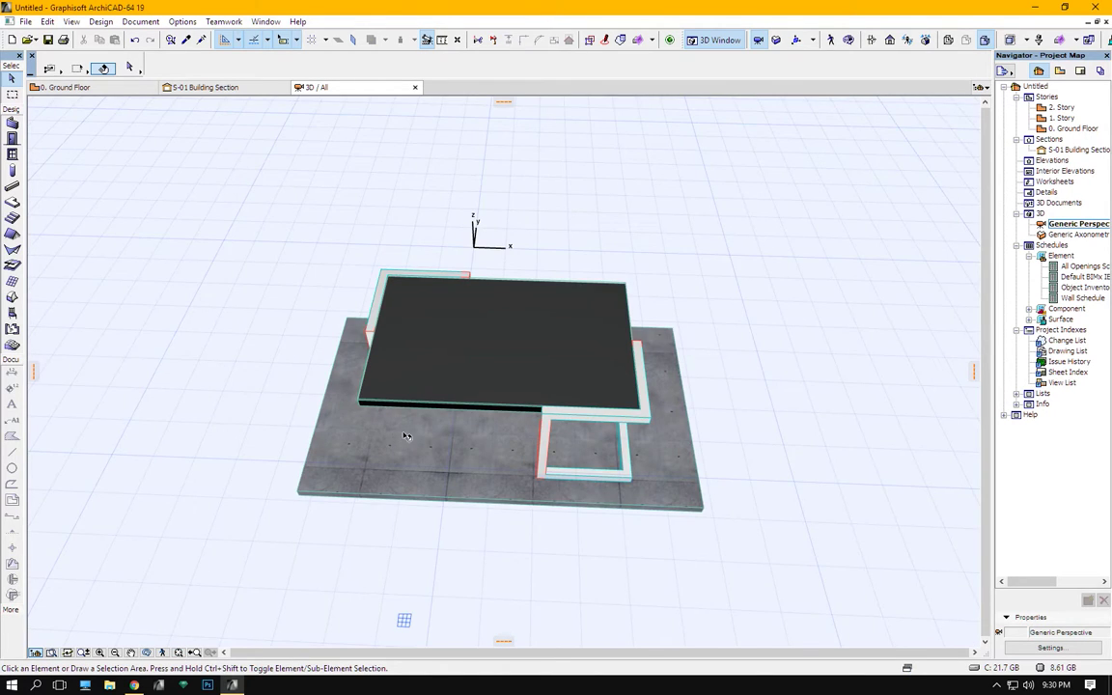
mouse_move(405, 437)
middle_mouse_down("shift")
mouse_move(477, 229)
mouse_move(578, 330)
mouse_move(908, 320)
mouse_move(991, 331)
middle_mouse_up("shift")
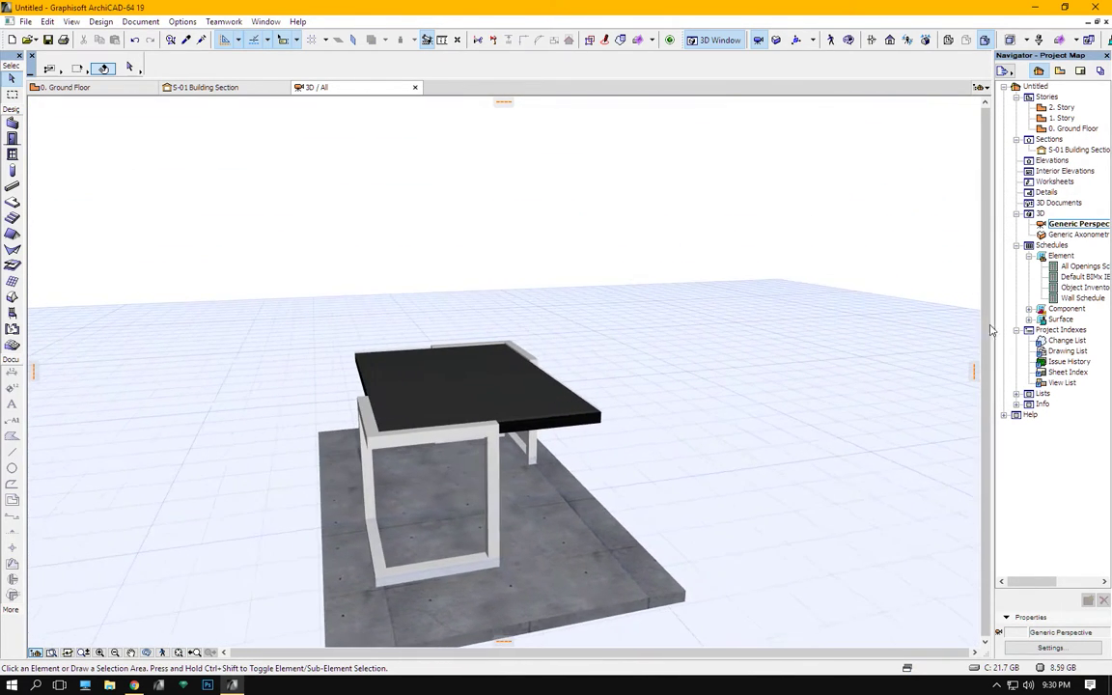
Inspect the black-topped table from the side, front and underneath, then select all its elements
mouse_move(261, 331)
middle_mouse_down("shift")
mouse_move(193, 327)
mouse_move(347, 325)
mouse_move(416, 305)
mouse_move(531, 244)
mouse_move(608, 239)
mouse_move(679, 252)
mouse_move(729, 293)
mouse_move(739, 344)
mouse_move(632, 408)
mouse_move(739, 460)
mouse_move(819, 347)
mouse_move(911, 331)
middle_mouse_up("shift")
mouse_move(126, 330)
middle_mouse_down("shift")
mouse_move(548, 322)
mouse_move(943, 340)
middle_mouse_up("shift")
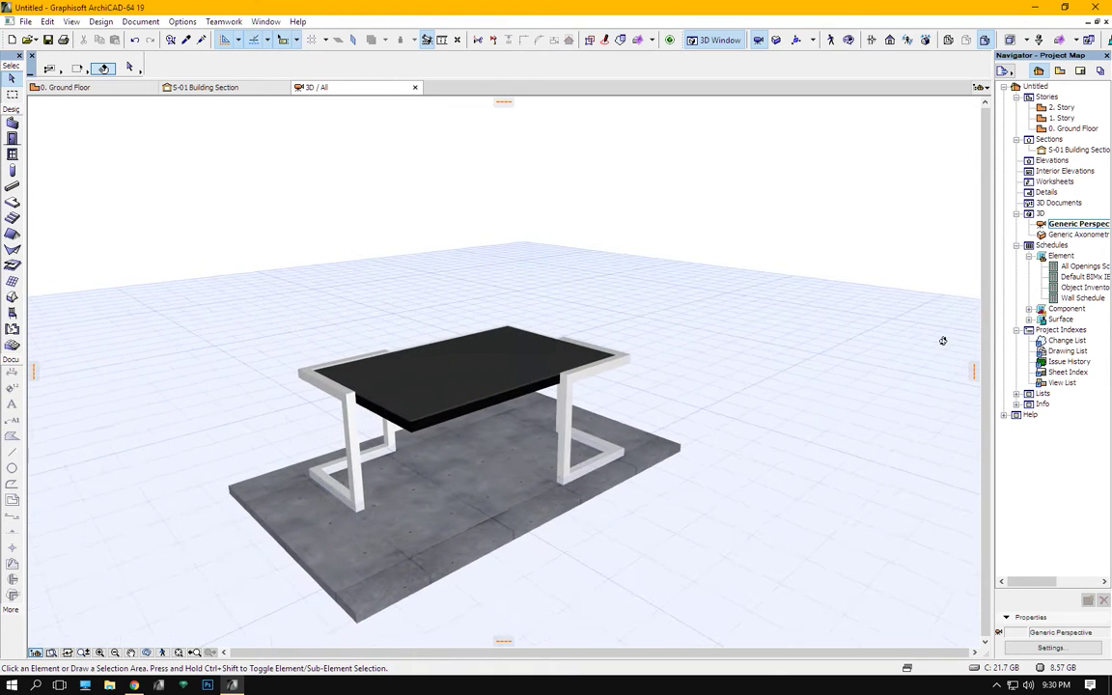
scroll(413, 434, "up", 3)
middle_click_drag(414, 434, 371, 397, "shift")
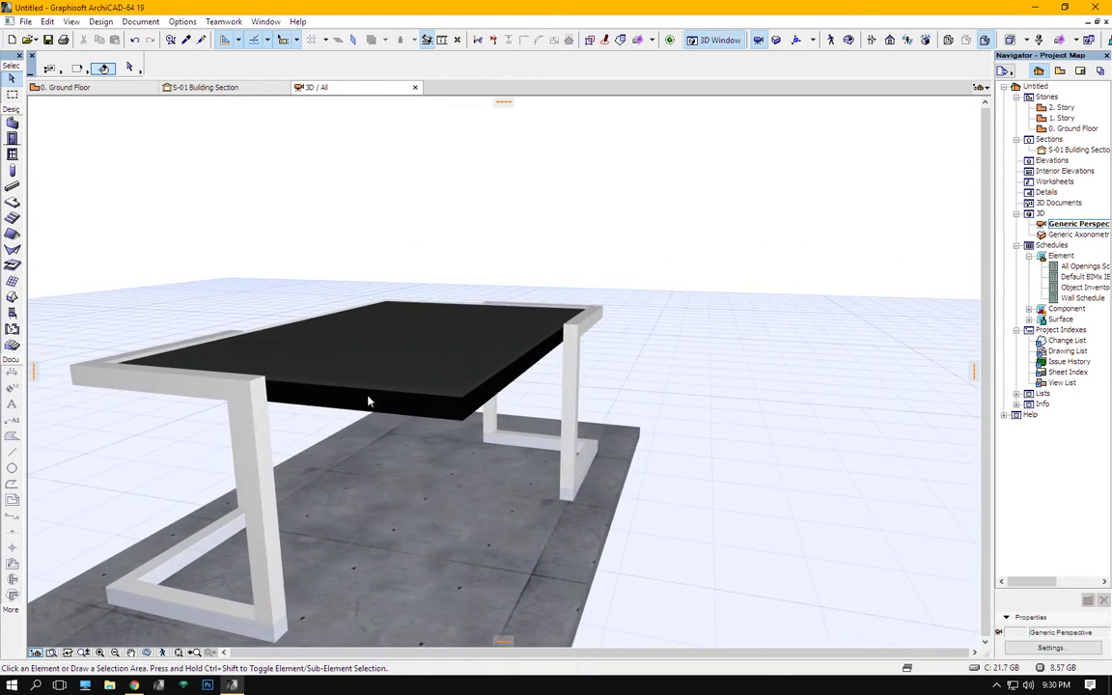
scroll(278, 412, "up", 3)
scroll(276, 408, "down", 2)
mouse_move(275, 408)
middle_mouse_down("shift")
mouse_move(769, 321)
mouse_move(342, 379)
mouse_move(498, 380)
mouse_move(166, 464)
mouse_move(186, 417)
mouse_move(342, 300)
mouse_move(252, 379)
middle_mouse_up("shift")
left_click(169, 286)
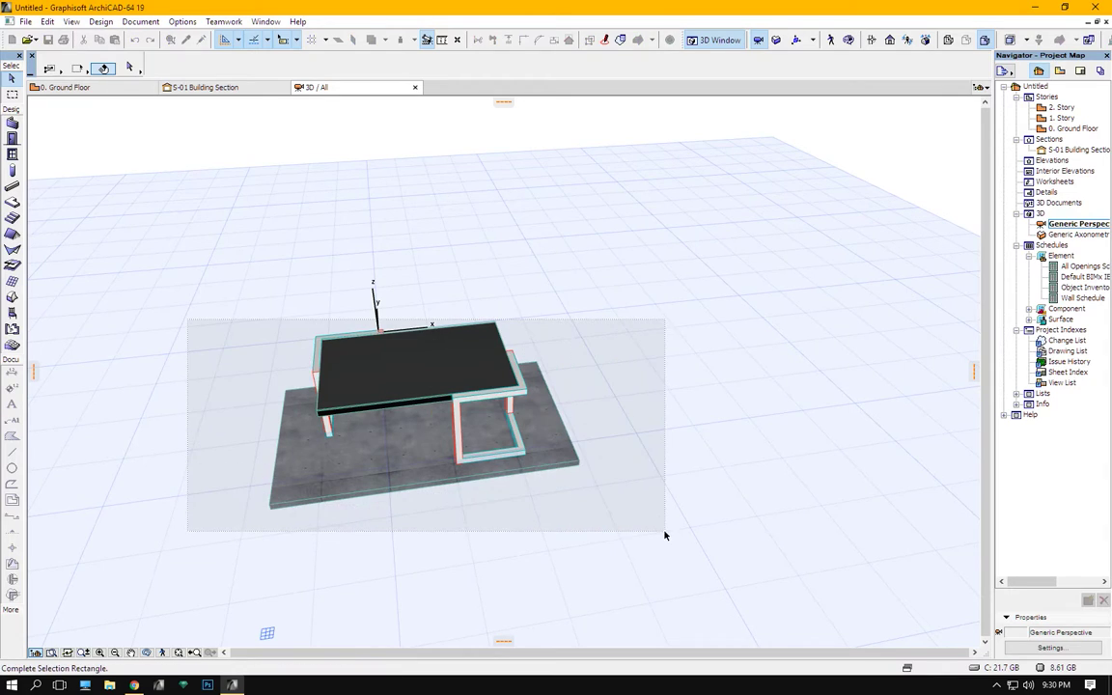
Delete the original table, then delete the S-01 section marker on the Ground Floor plan
left_click(598, 479)
key("Delete")
key("F2")
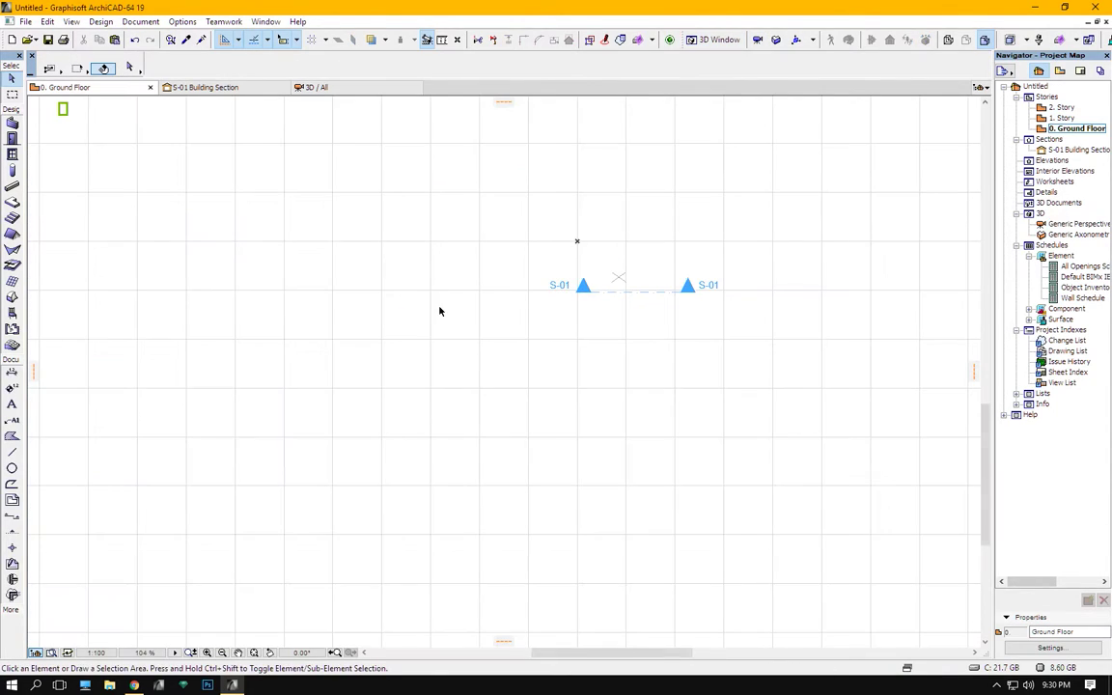
left_click(413, 212)
left_click(611, 359)
key("Delete")
left_click(670, 251)
left_click(669, 280)
Keep the working model unit as centimeter in Project Preferences
left_click(186, 22)
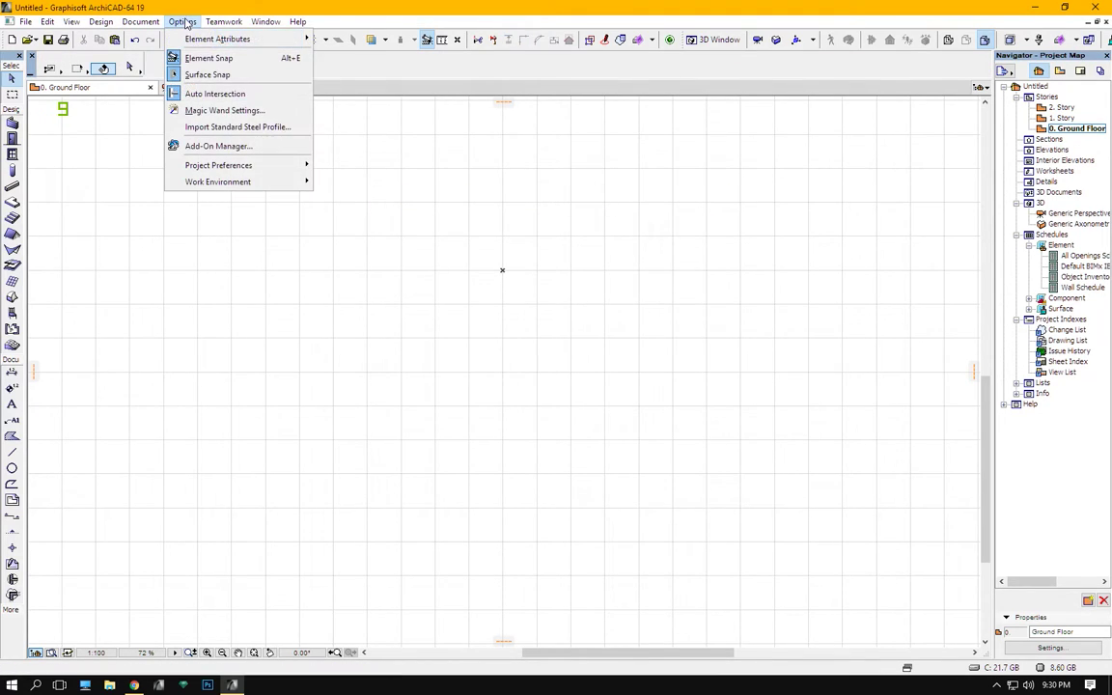
left_click(378, 165)
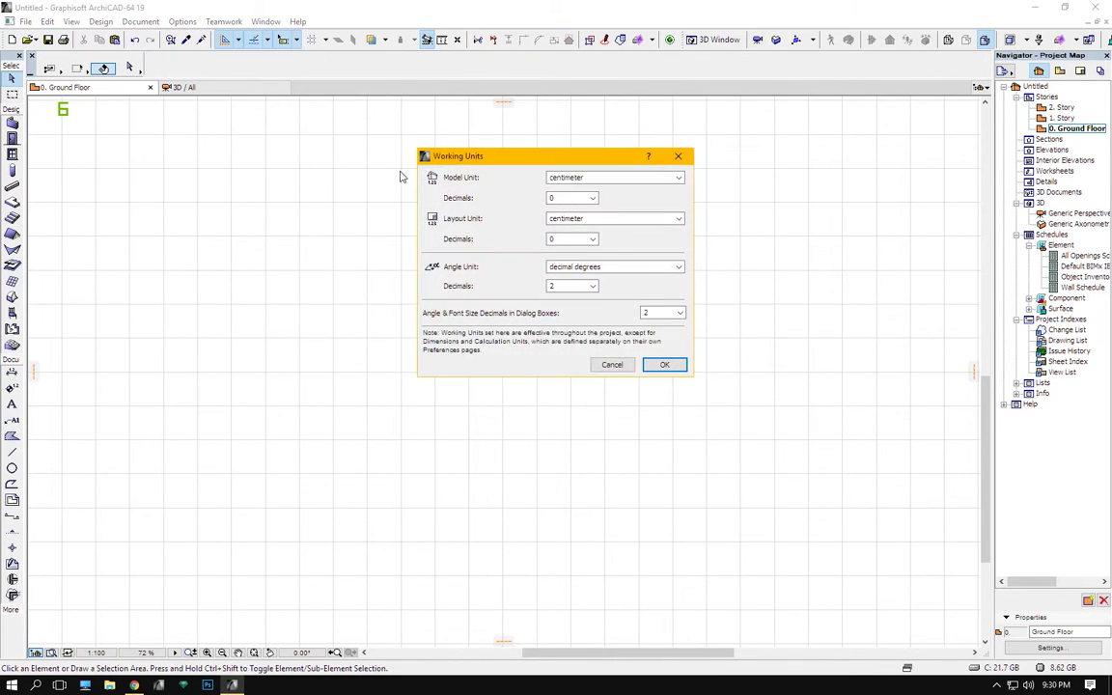
left_click(640, 185)
left_click(583, 204)
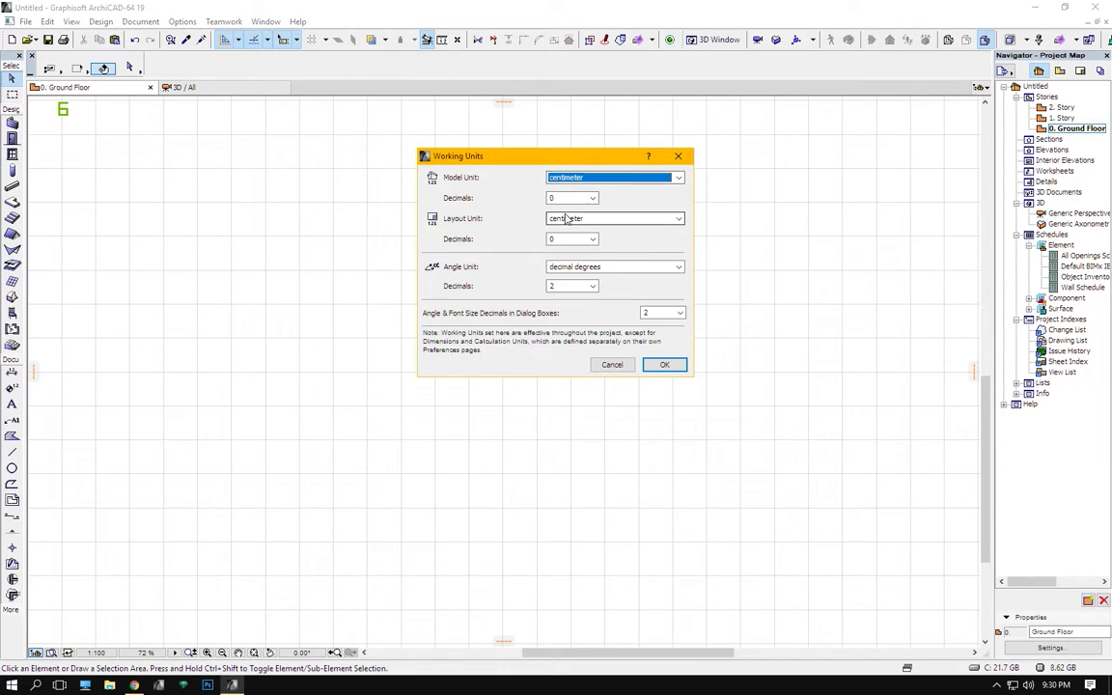
left_click(662, 364)
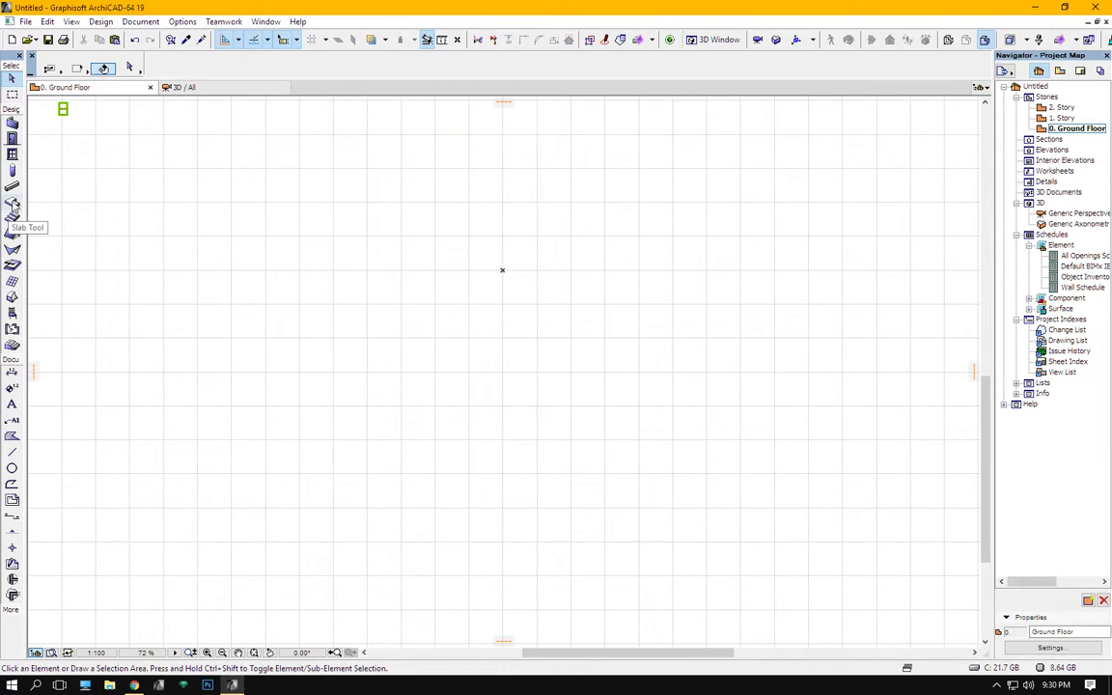
Set column defaults to 60 tall and 5×5, and place one column on the plan
scroll(510, 313, "up", 2)
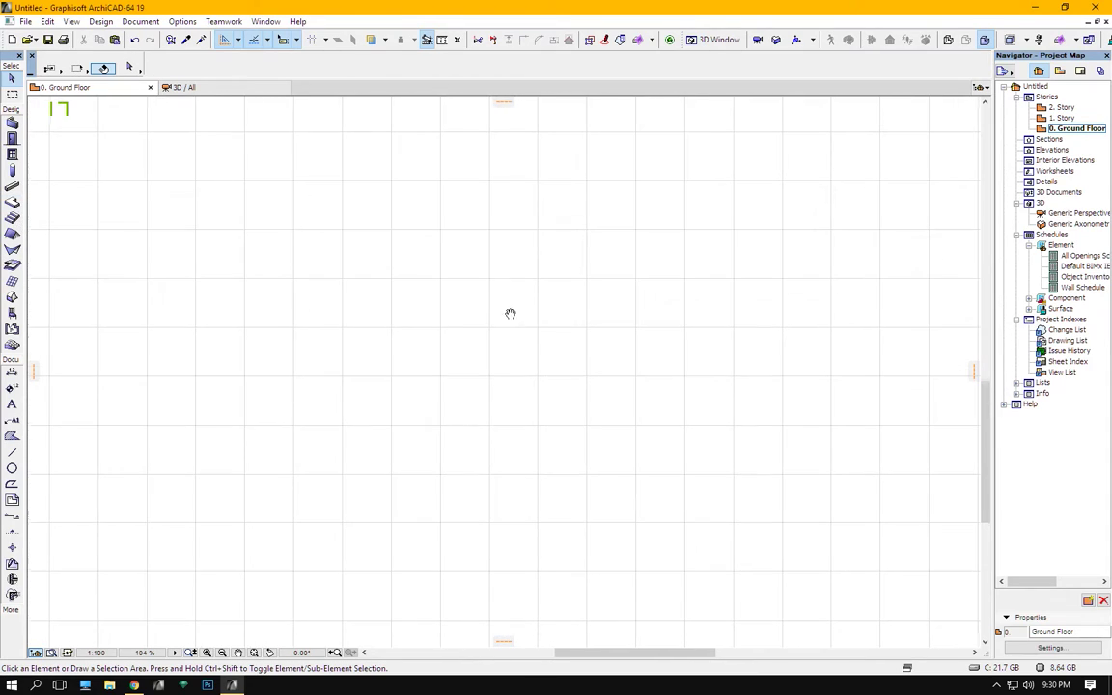
double_click(11, 170)
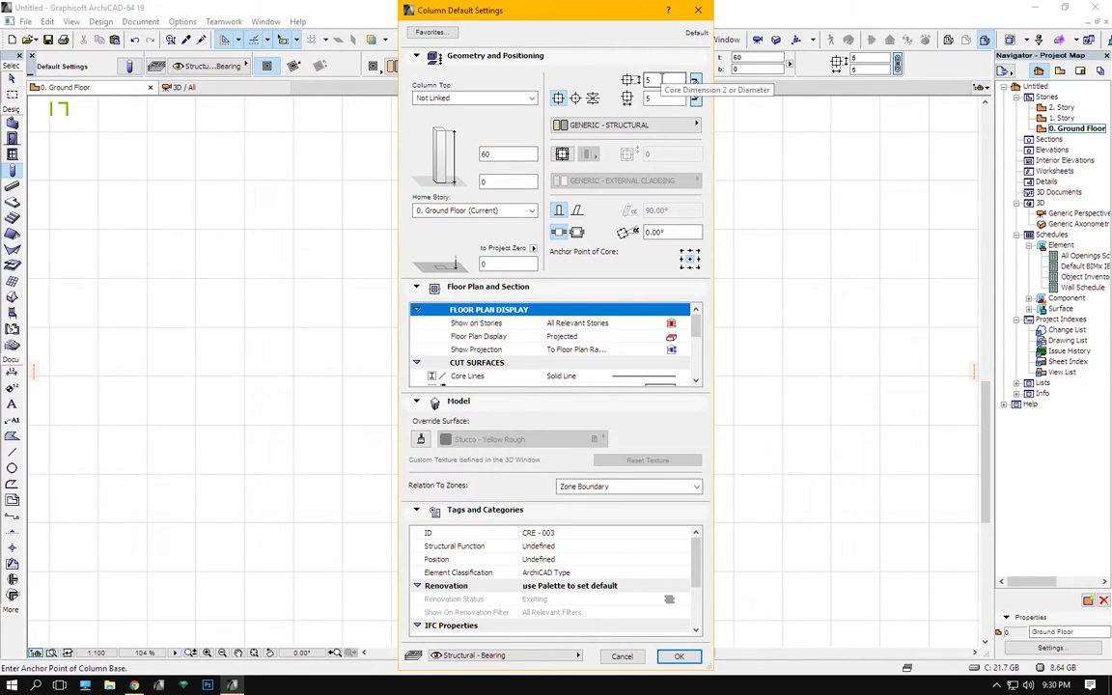
left_click(678, 656)
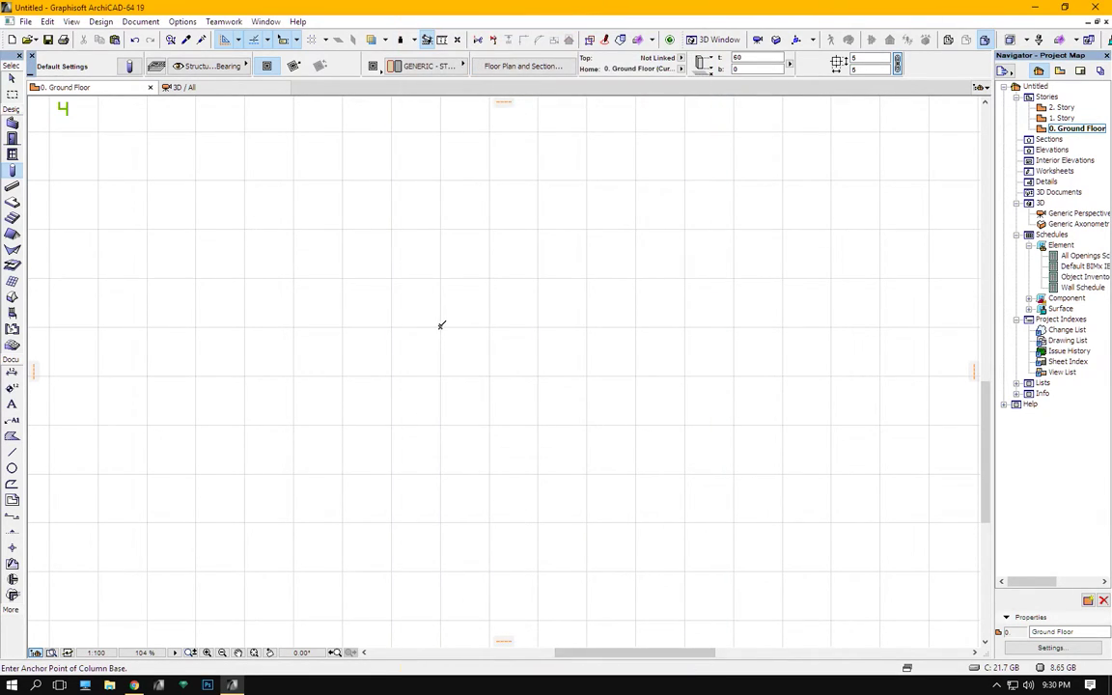
scroll(441, 325, "up", 5)
left_click(436, 334)
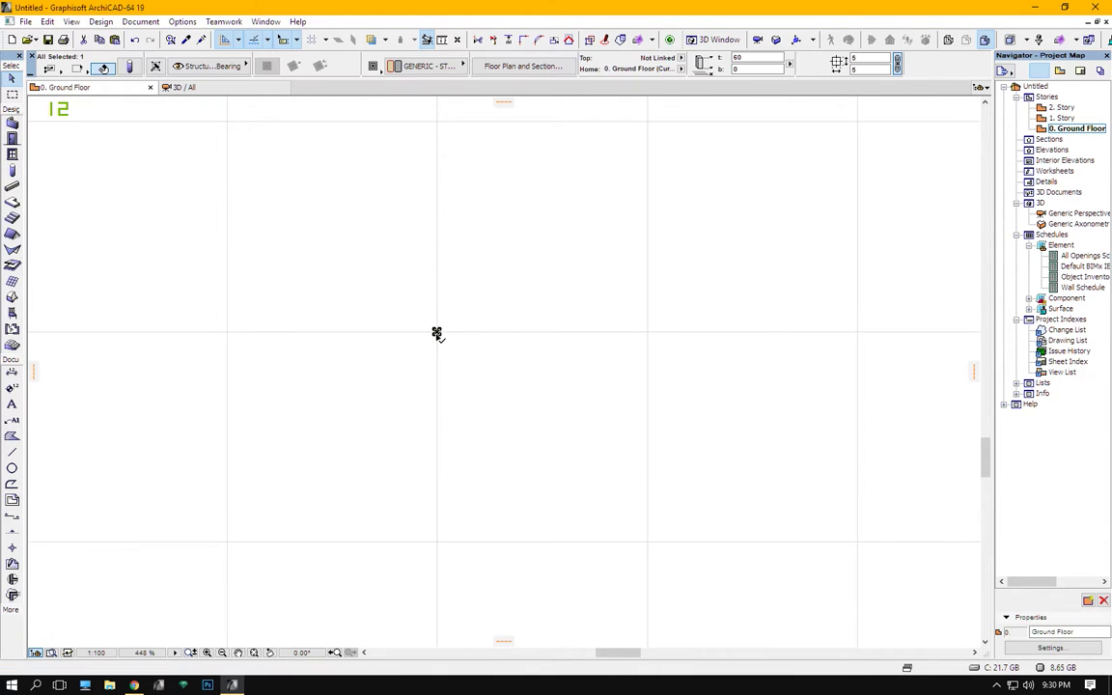
left_click_drag(436, 333, 499, 256)
Copy the column 100 upward, then copy both columns 150 to the right
scroll(499, 256, "up", 1)
scroll(374, 365, "up", 1)
mouse_move(374, 364)
middle_mouse_down()
mouse_move(286, 419)
mouse_move(336, 485)
middle_mouse_up()
key("ctrl+alt+d")
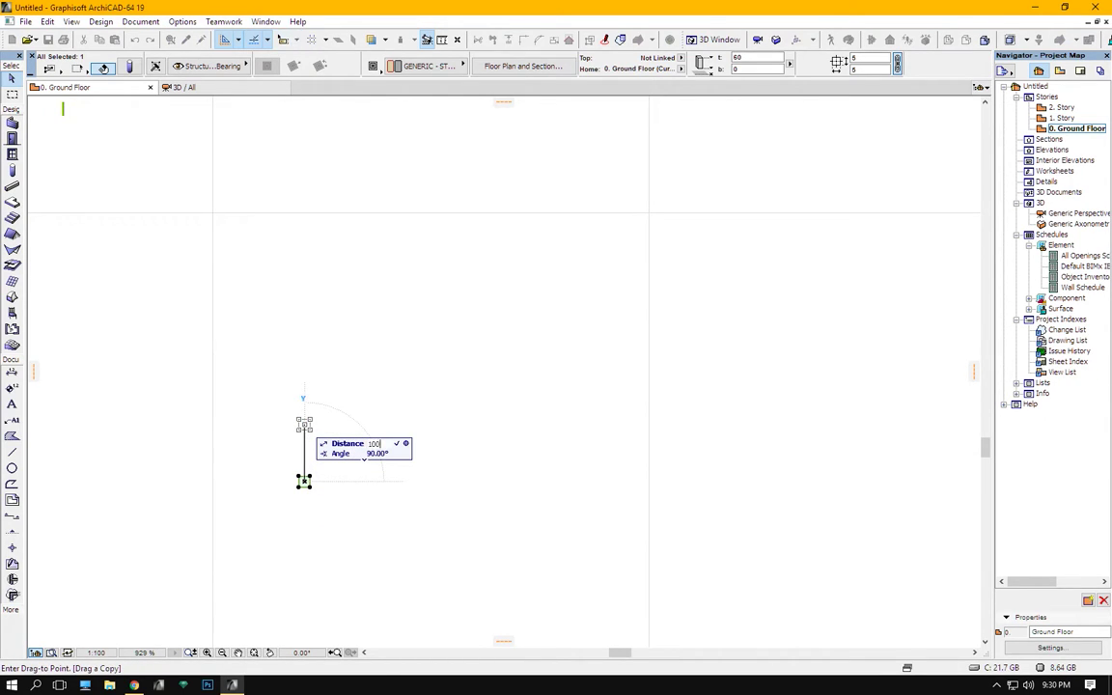
key("Return")
key("ctrl+alt+d")
left_click(305, 485)
type("150")
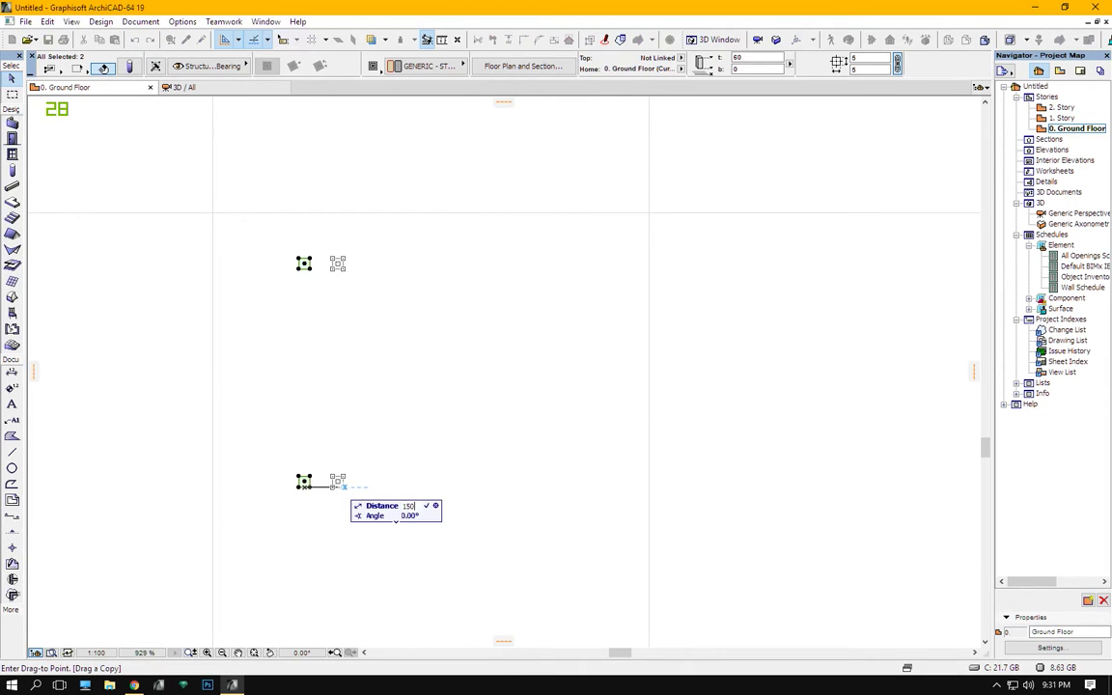
key("Return")
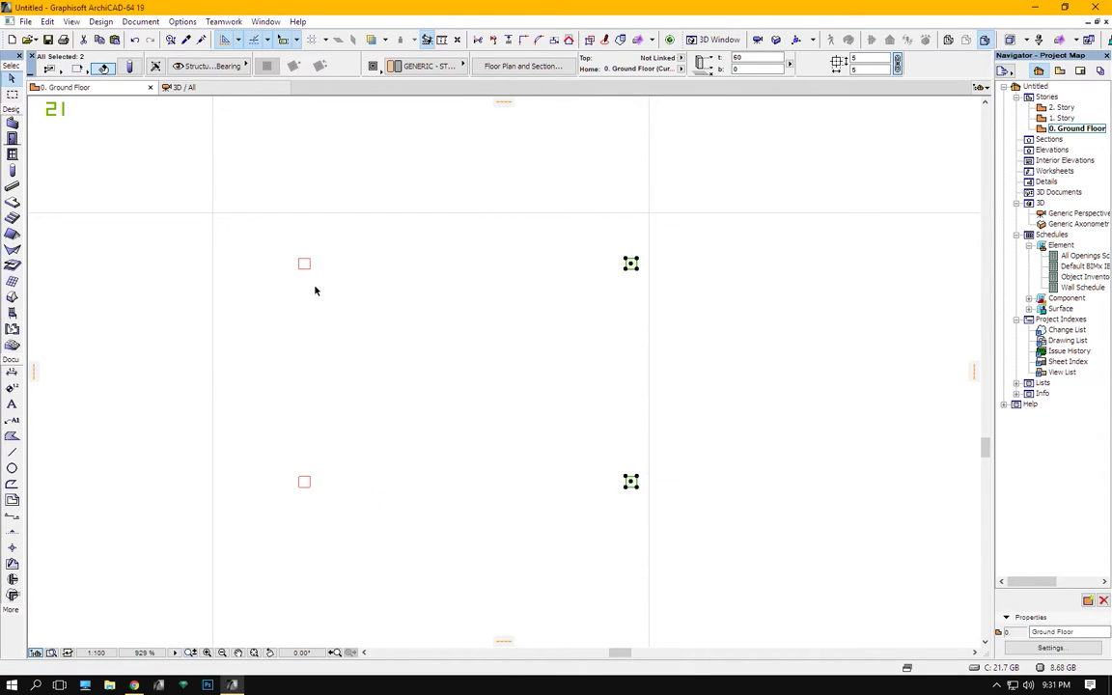
Delete two diagonal columns, leaving two at opposite corners, and check them in 3D
middle_click_drag(484, 342, 460, 328)
left_click(280, 262)
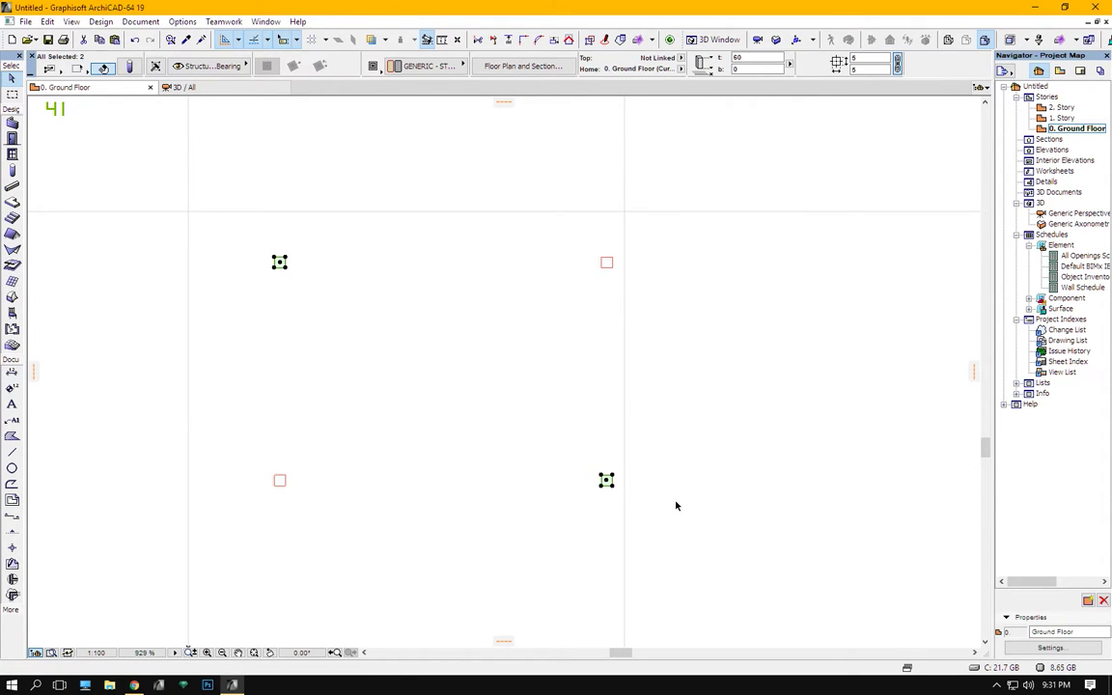
right_click(612, 479)
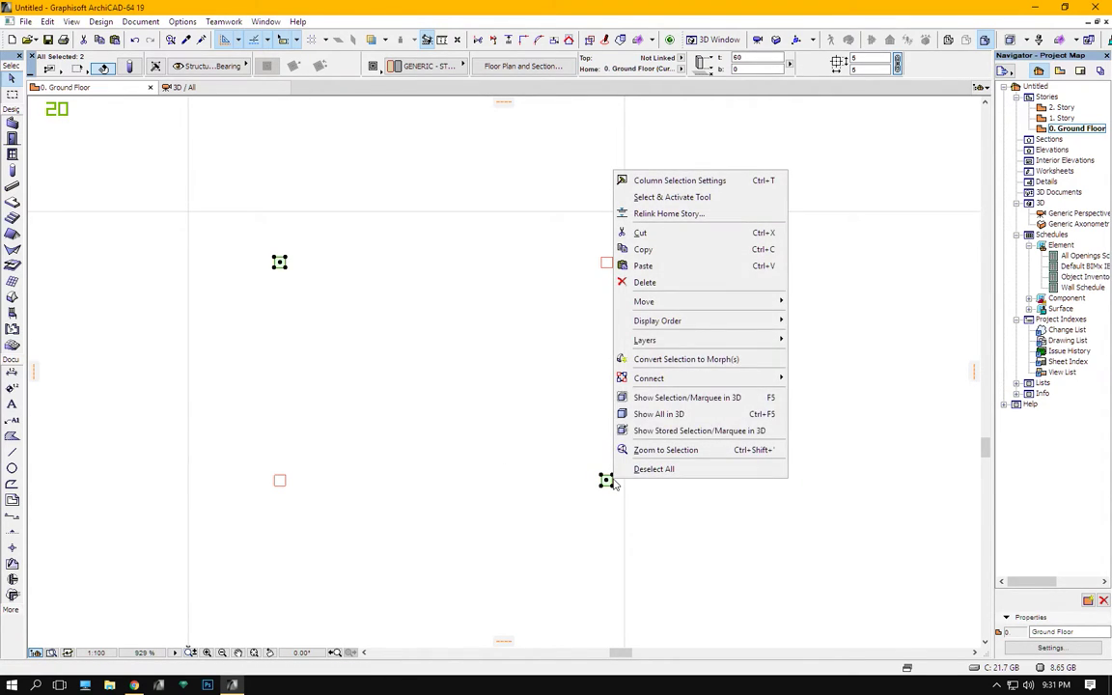
left_click(691, 283)
mouse_move(536, 357)
middle_mouse_down()
mouse_move(564, 337)
mouse_move(470, 218)
mouse_move(486, 233)
mouse_move(320, 307)
mouse_move(382, 205)
mouse_move(478, 283)
mouse_move(487, 315)
mouse_move(573, 338)
middle_mouse_up()
key("F3")
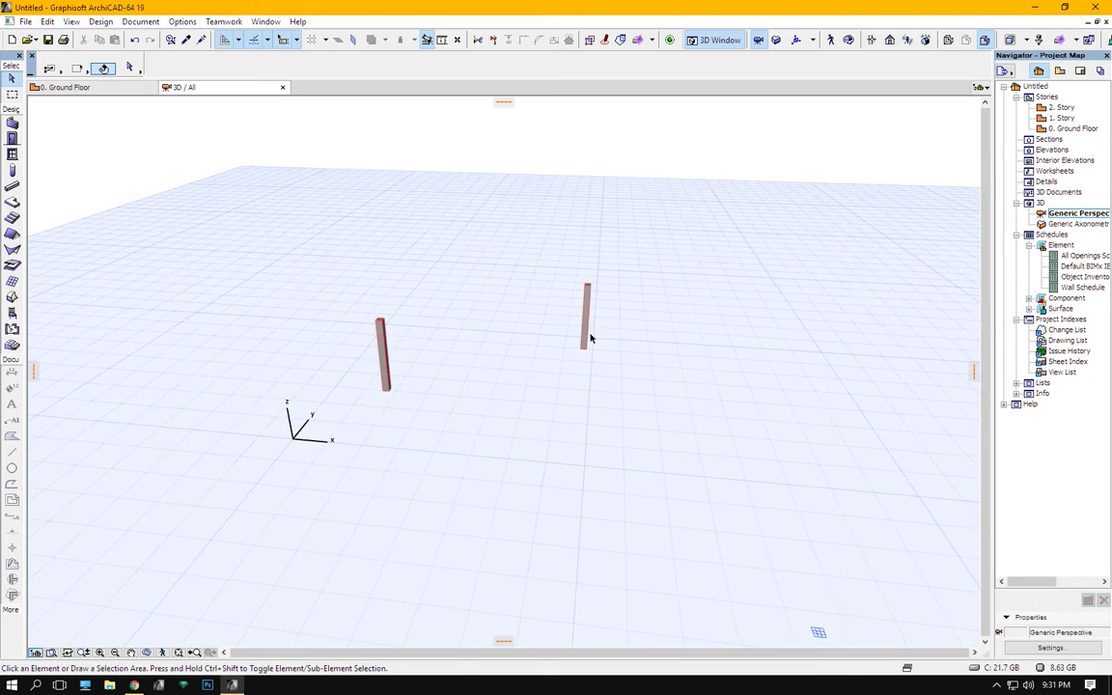
key("F2")
double_click(12, 187)
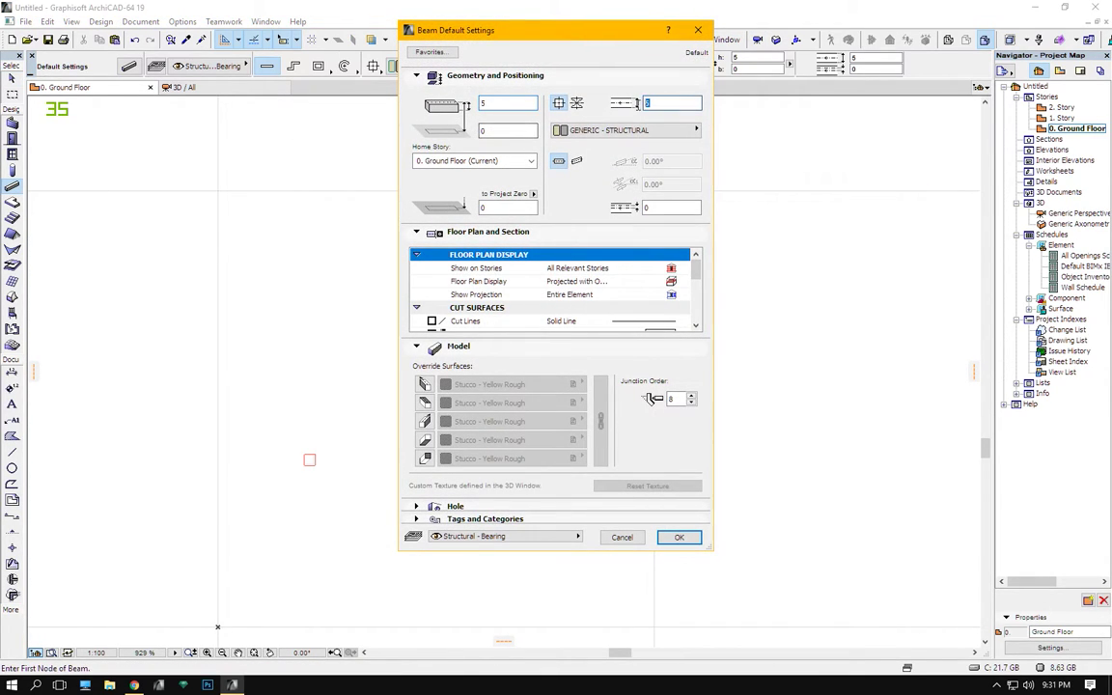
Draw an L of two 50-long beams, one upright and one horizontal
left_click(697, 537)
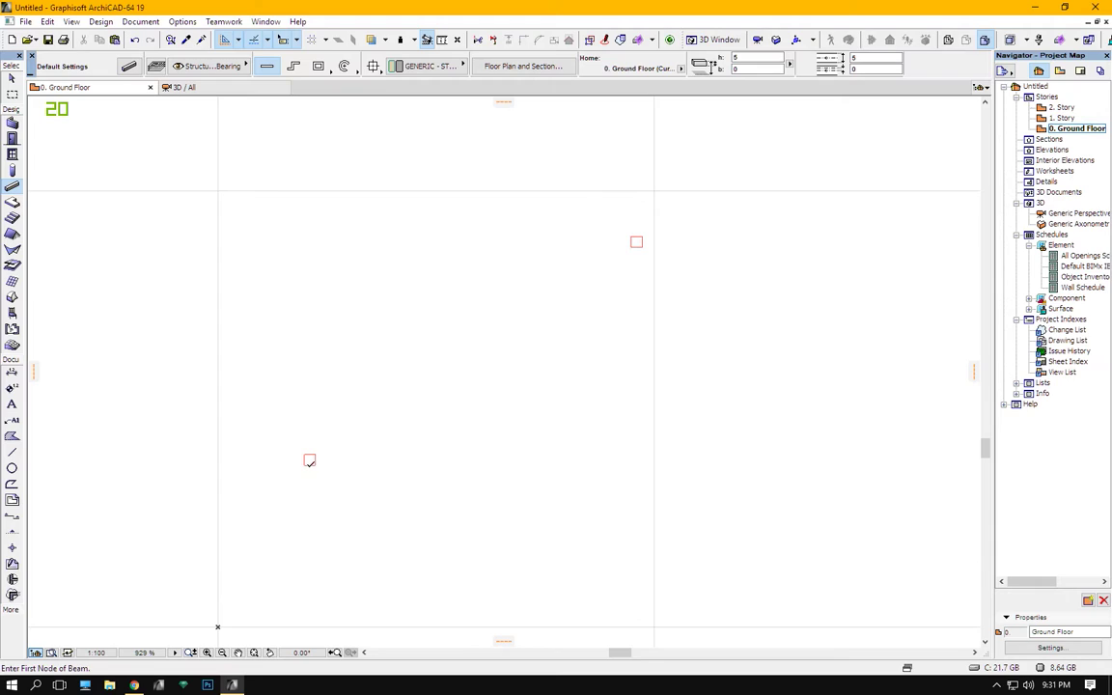
left_click(309, 462)
type("50")
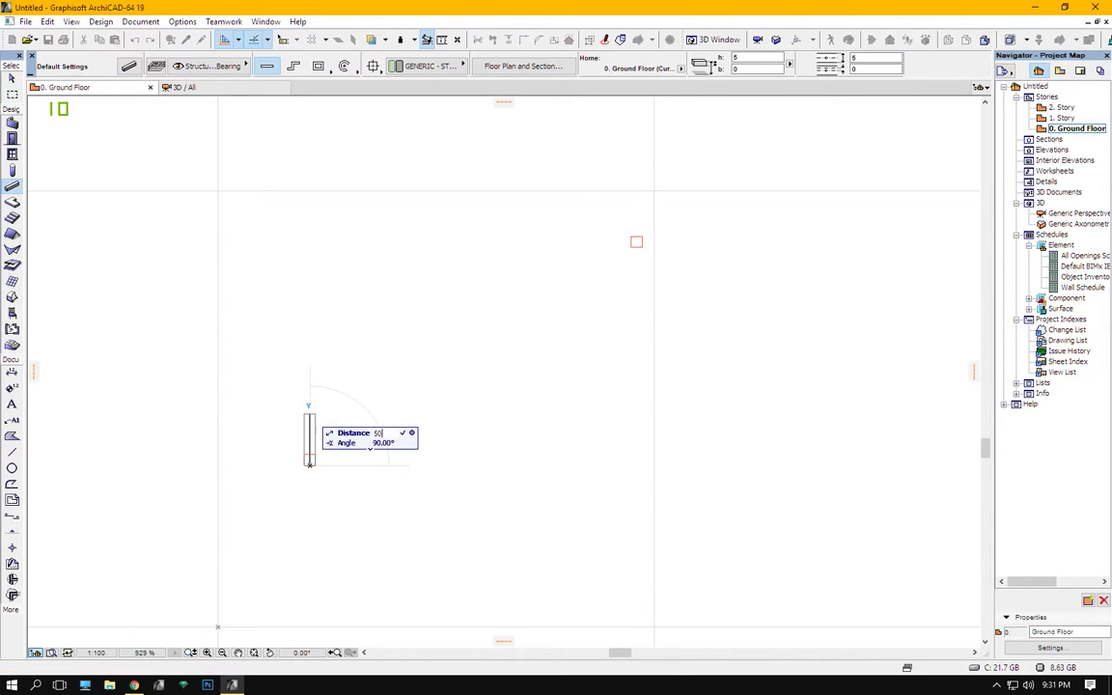
key("Return")
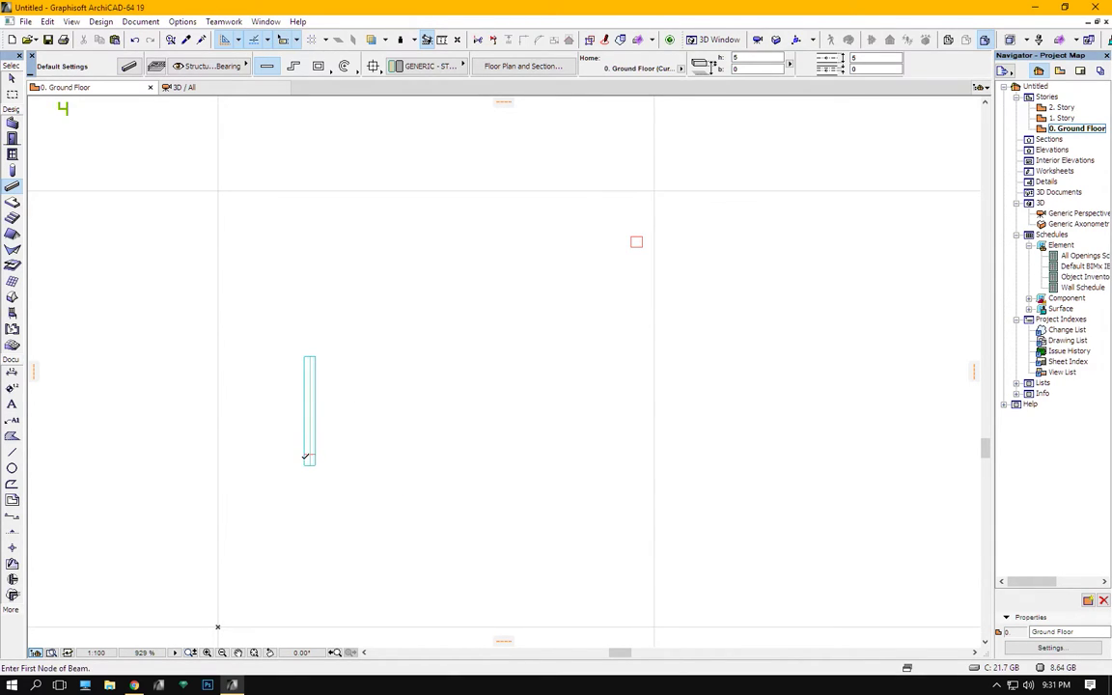
left_click(307, 458)
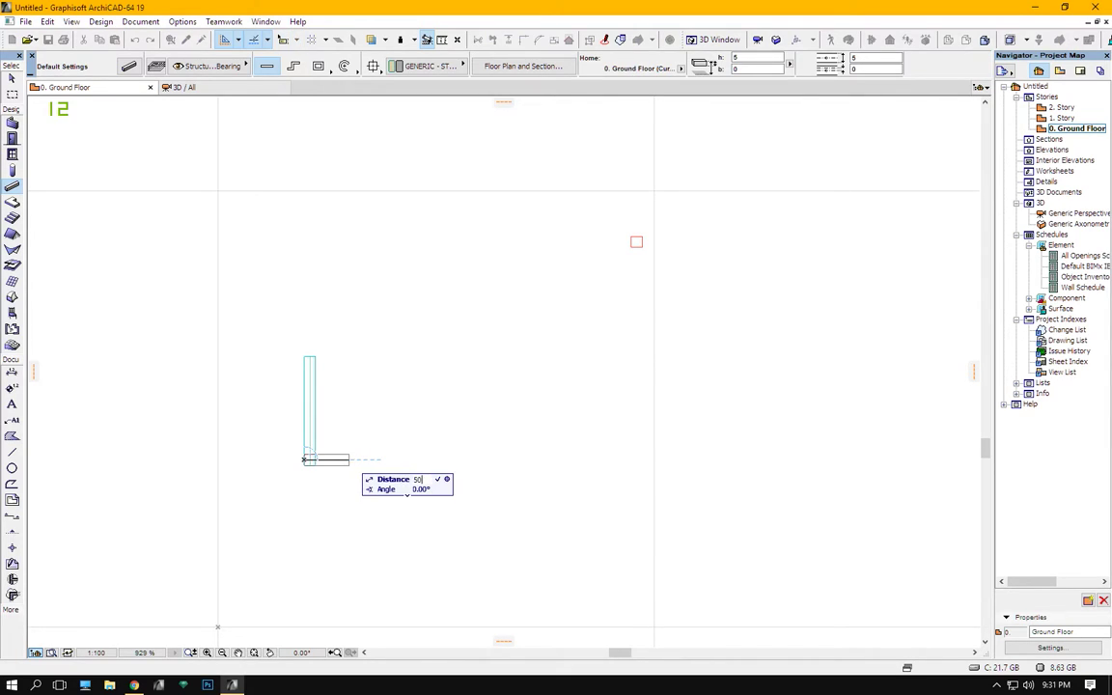
key("Return")
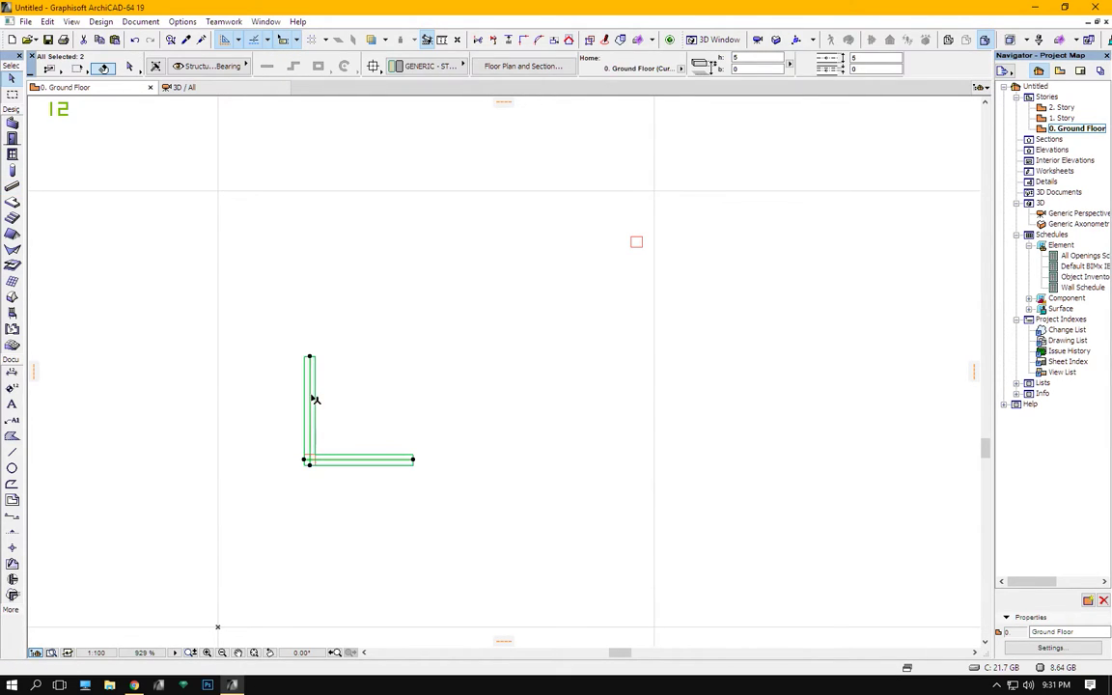
Copy the beam L up and to the right and rotate the copy 180°
key("ctrl+shift+d")
left_click(307, 459)
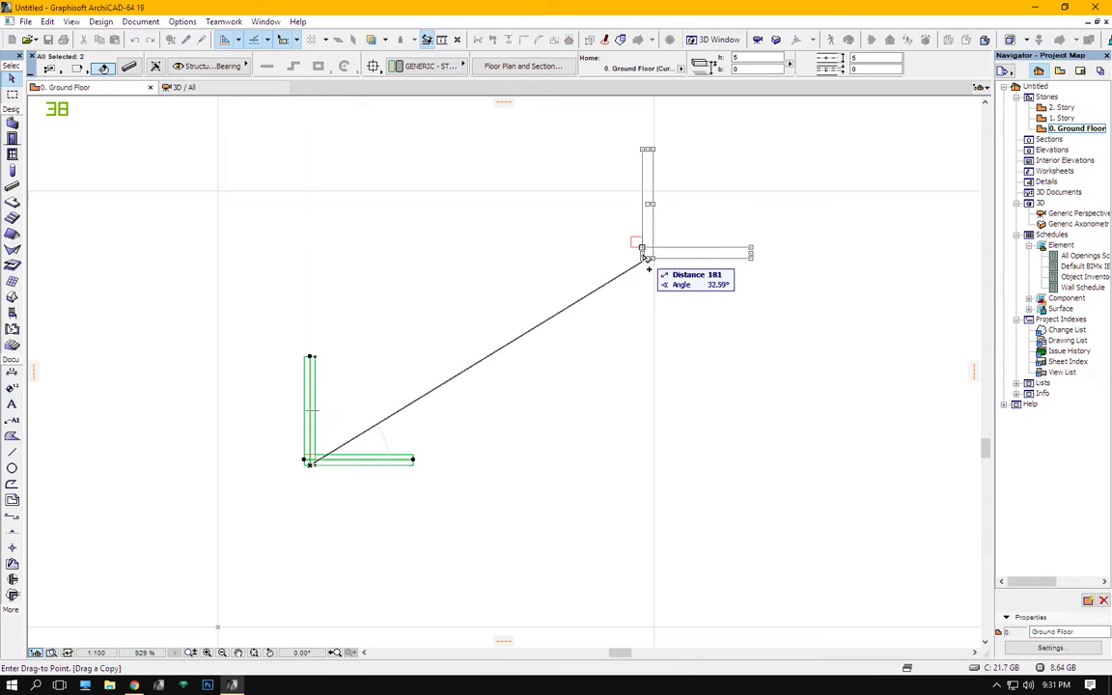
left_click(636, 242)
key("ctrl+e")
left_click(635, 243)
left_click(661, 249)
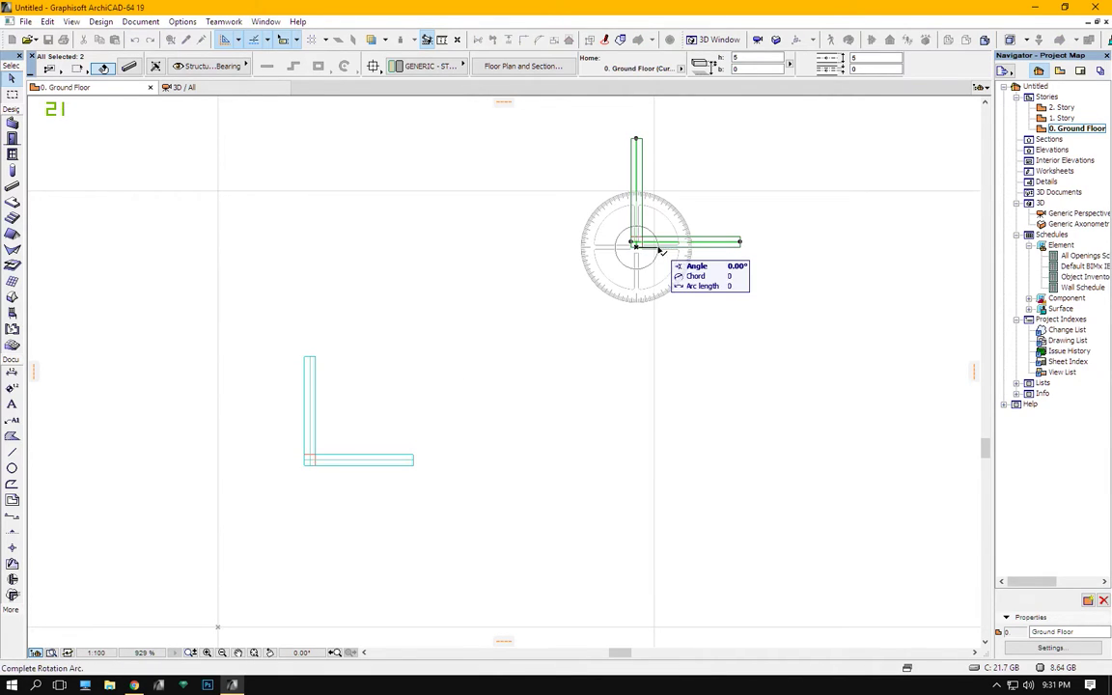
left_click(606, 251)
key("ctrl+d")
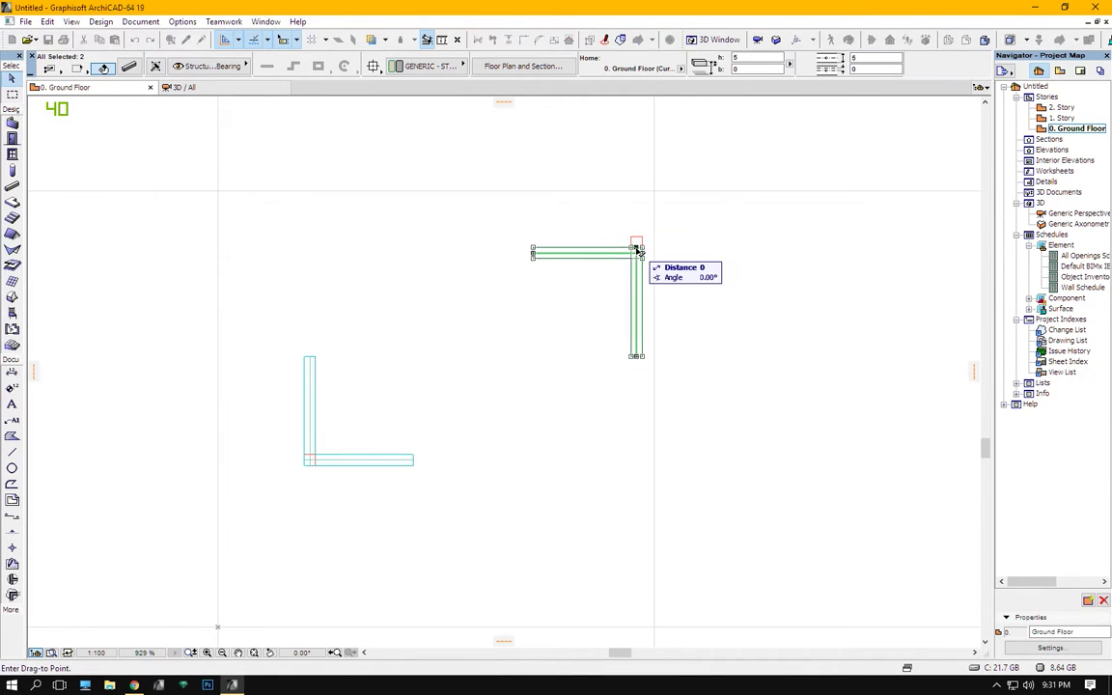
key("Escape")
View both L assemblies in 3D and select the left L's beams
key("F3")
mouse_move(529, 321)
middle_mouse_down("shift")
mouse_move(529, 342)
mouse_move(204, 325)
mouse_move(495, 348)
mouse_move(553, 511)
mouse_move(498, 337)
middle_mouse_up("shift")
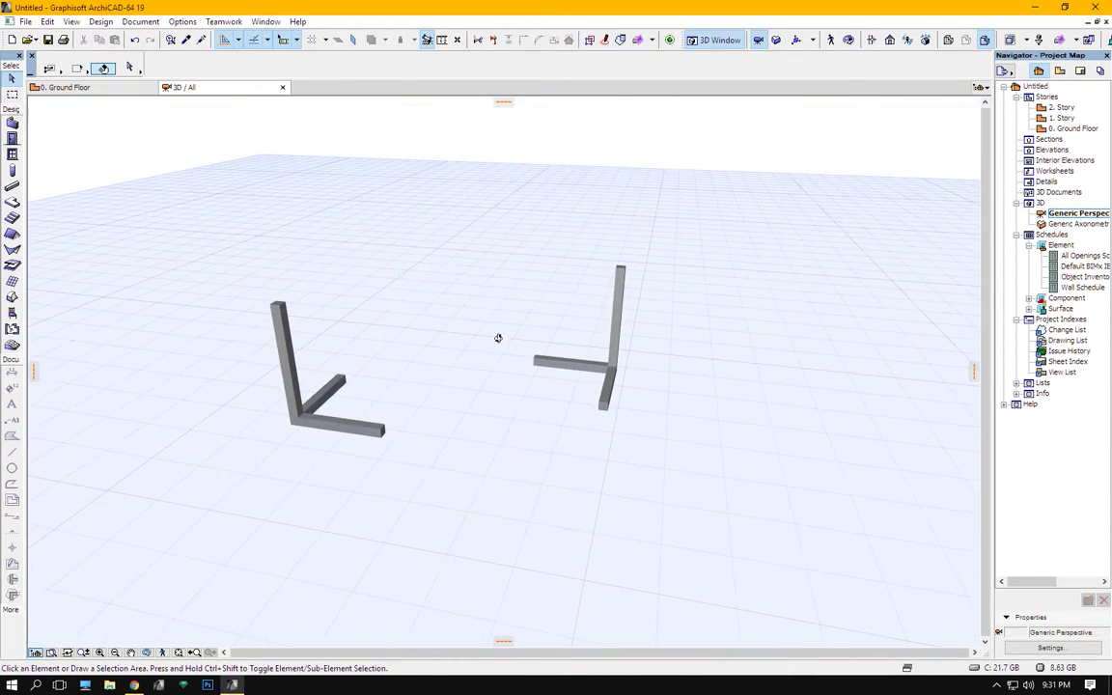
left_click(343, 387)
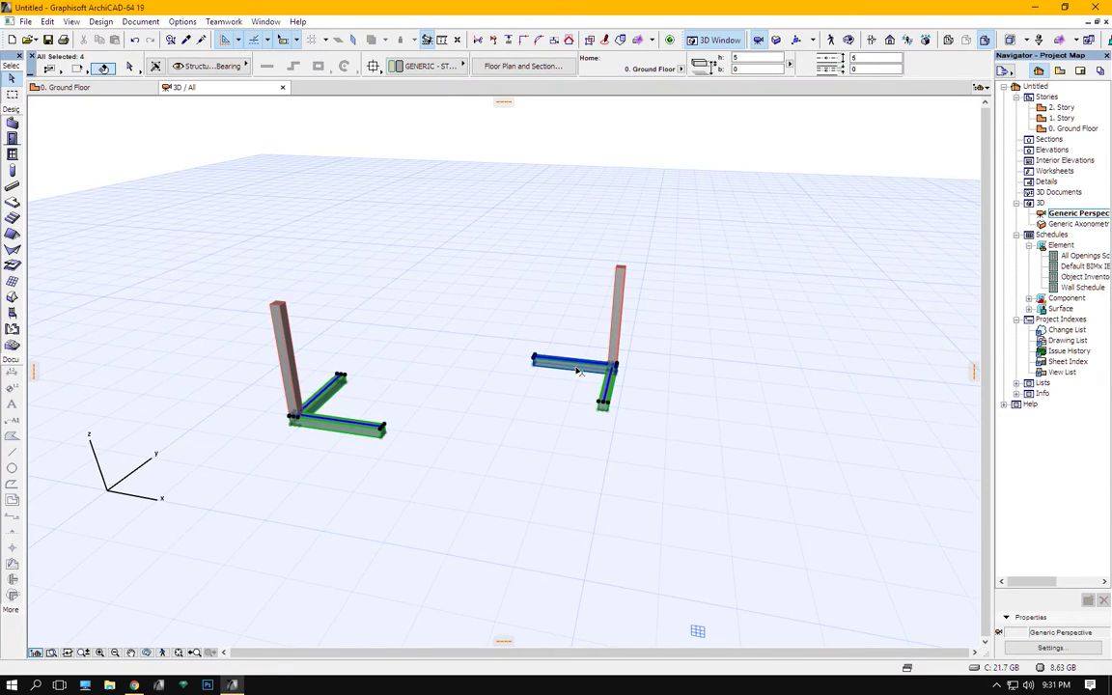
key("ctrl+shift+d")
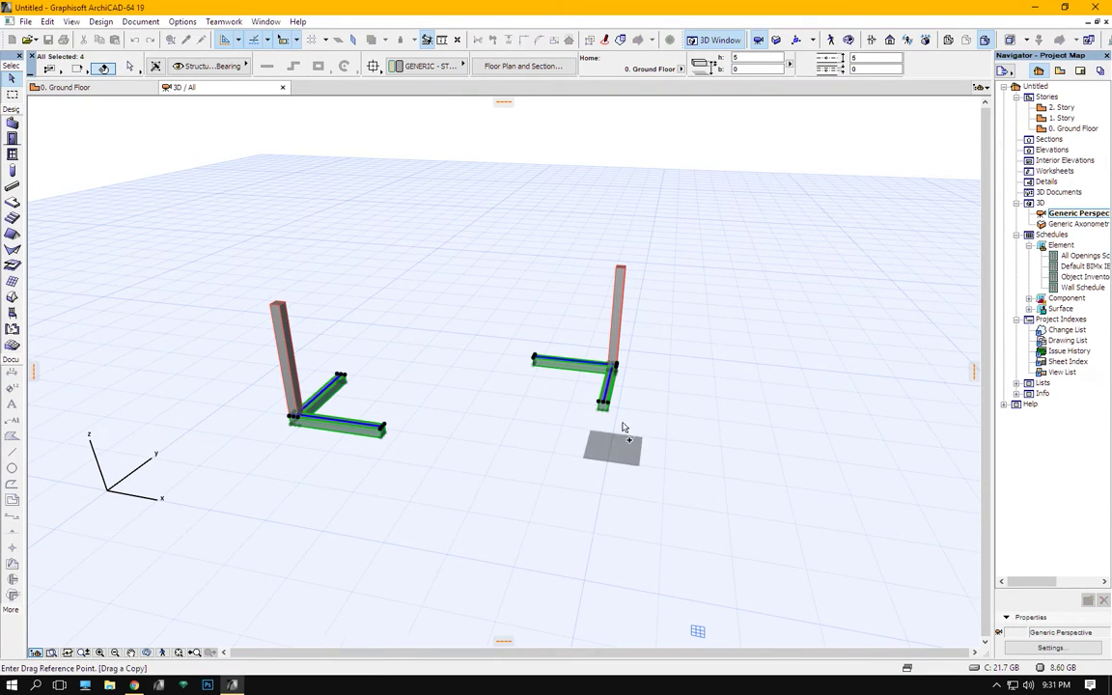
Copy the beam Ls up onto the top of the columns
scroll(625, 377, "up", 2)
scroll(618, 374, "up", 3)
scroll(616, 376, "up", 2)
middle_click_drag(611, 366, 575, 539)
left_click(580, 490)
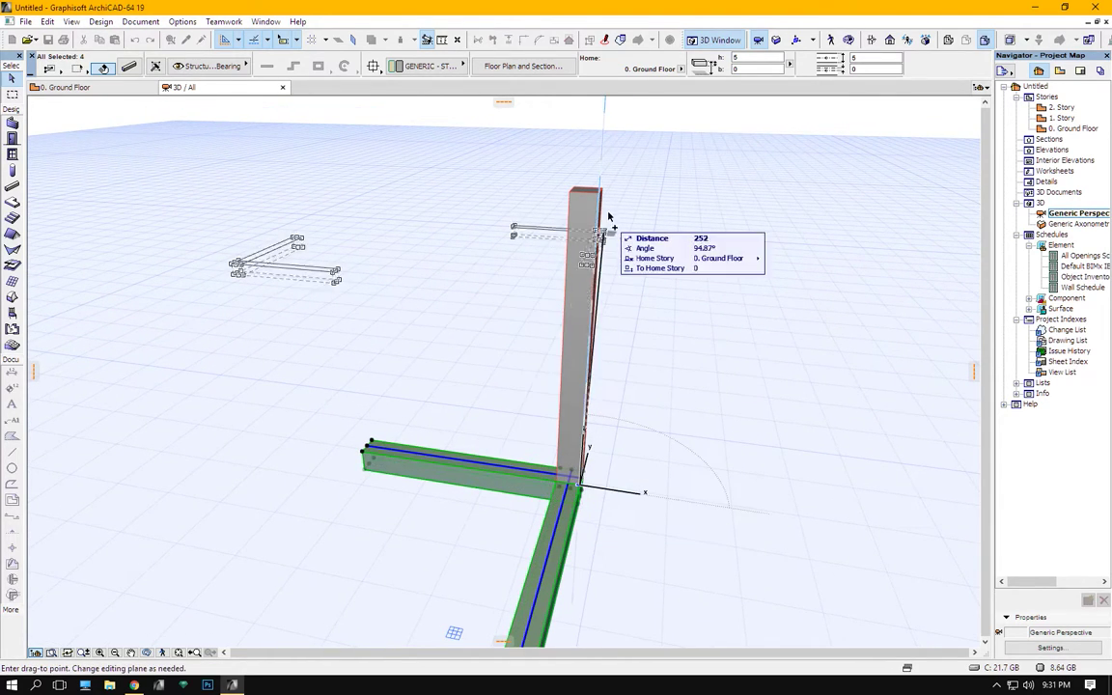
left_click(600, 191)
scroll(604, 200, "down", 5)
Copy the left column to stand under the top beam's end, adding a second post
mouse_move(618, 228)
middle_mouse_down("shift")
mouse_move(578, 273)
mouse_move(678, 379)
mouse_move(514, 279)
mouse_move(516, 256)
mouse_move(491, 305)
mouse_move(499, 287)
mouse_move(517, 287)
middle_mouse_up("shift")
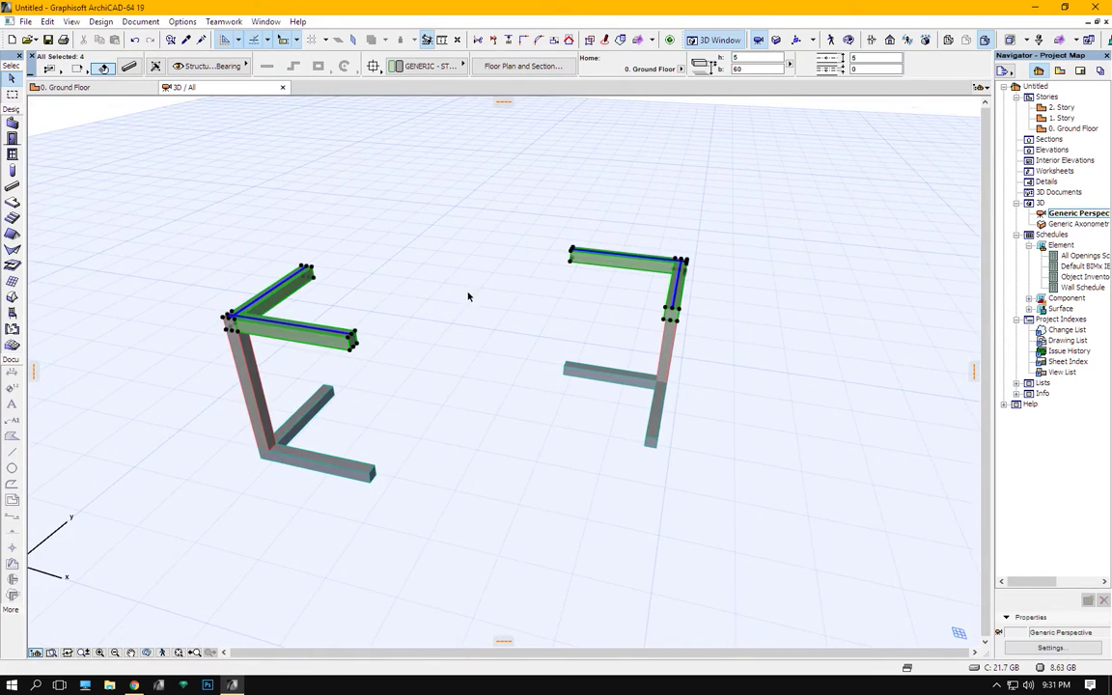
left_click(263, 419)
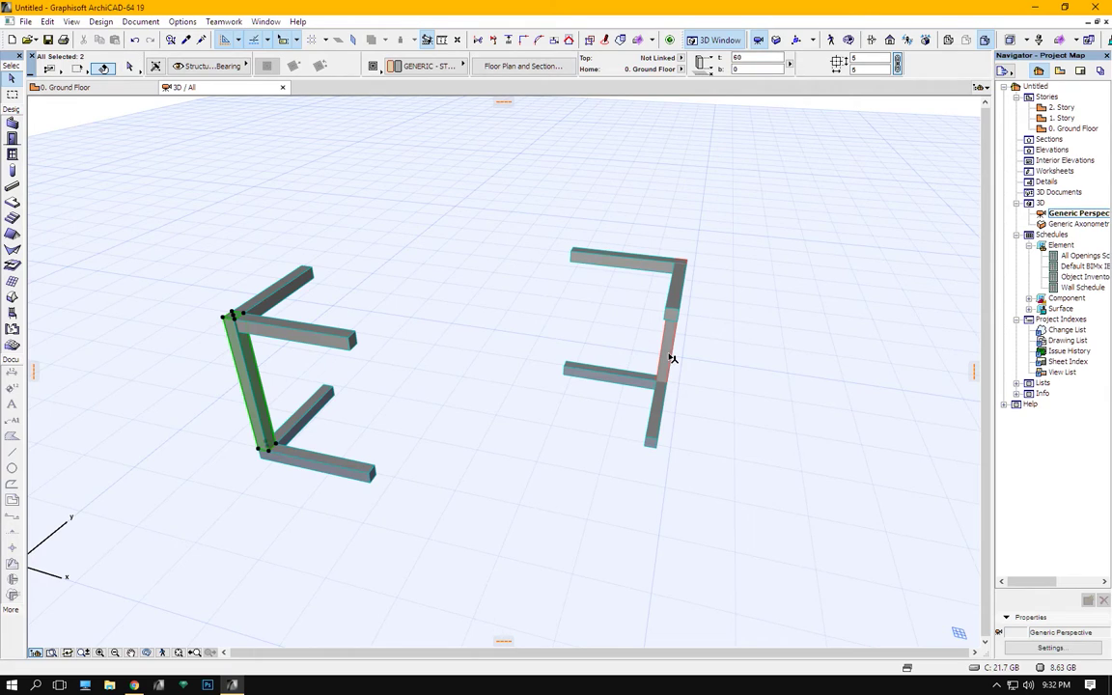
left_click(253, 409)
key("ctrl+shift+d")
left_click(278, 444)
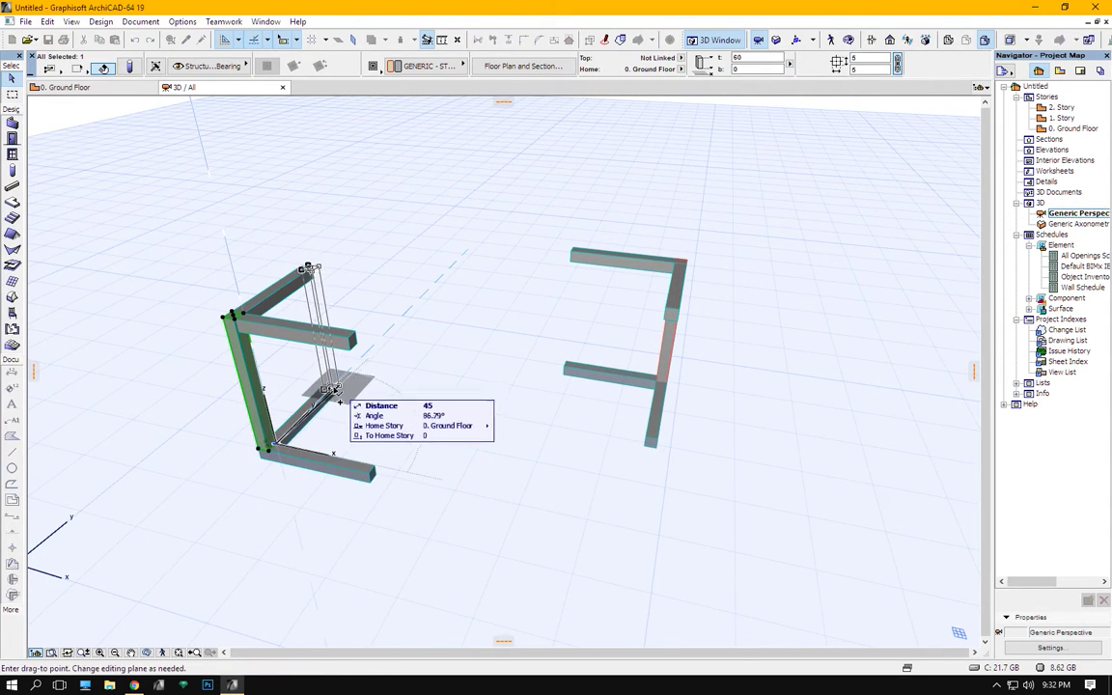
left_click(336, 436)
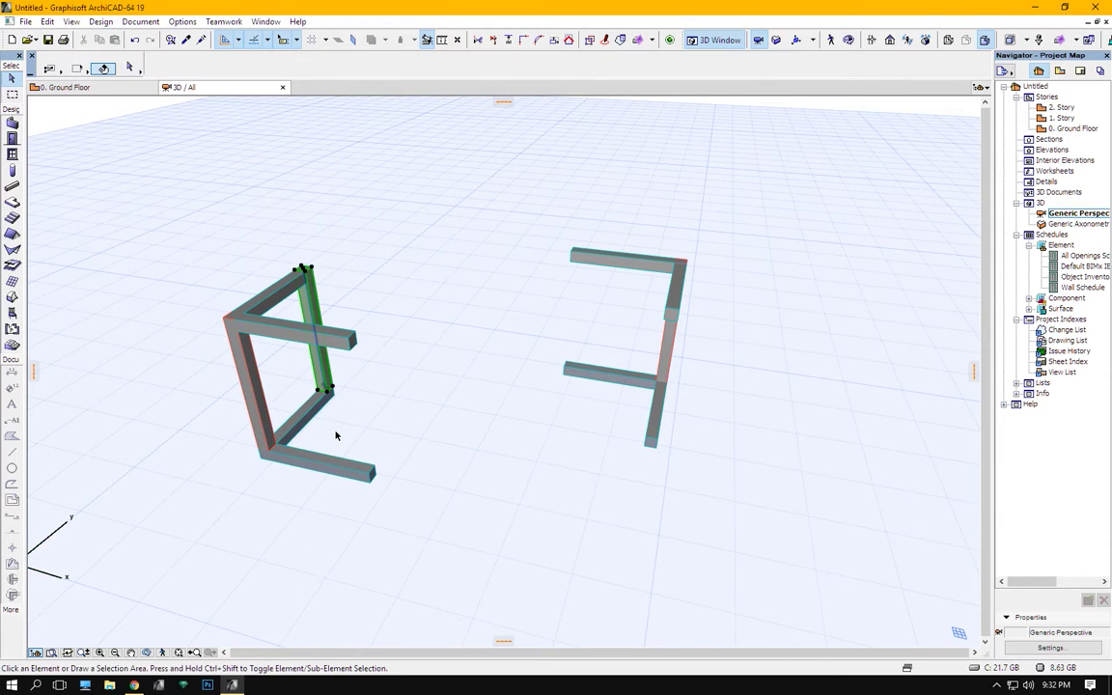
key("F2")
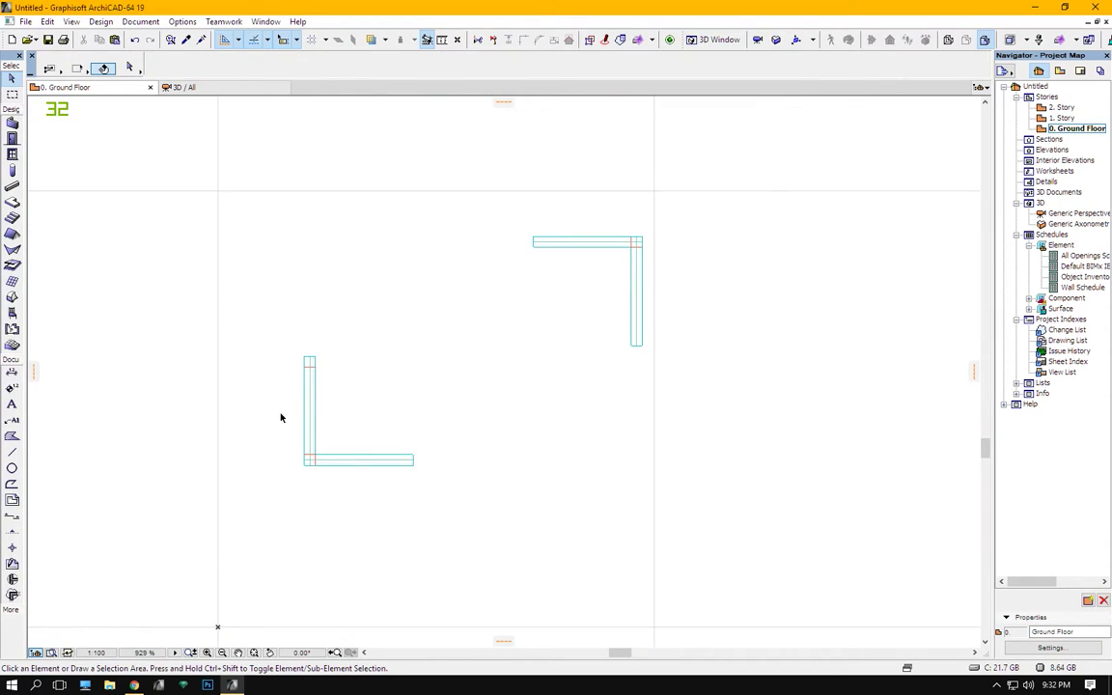
Copy the column to the horizontal beam's end and to the top-right corner
scroll(316, 398, "up", 3)
left_click(288, 328)
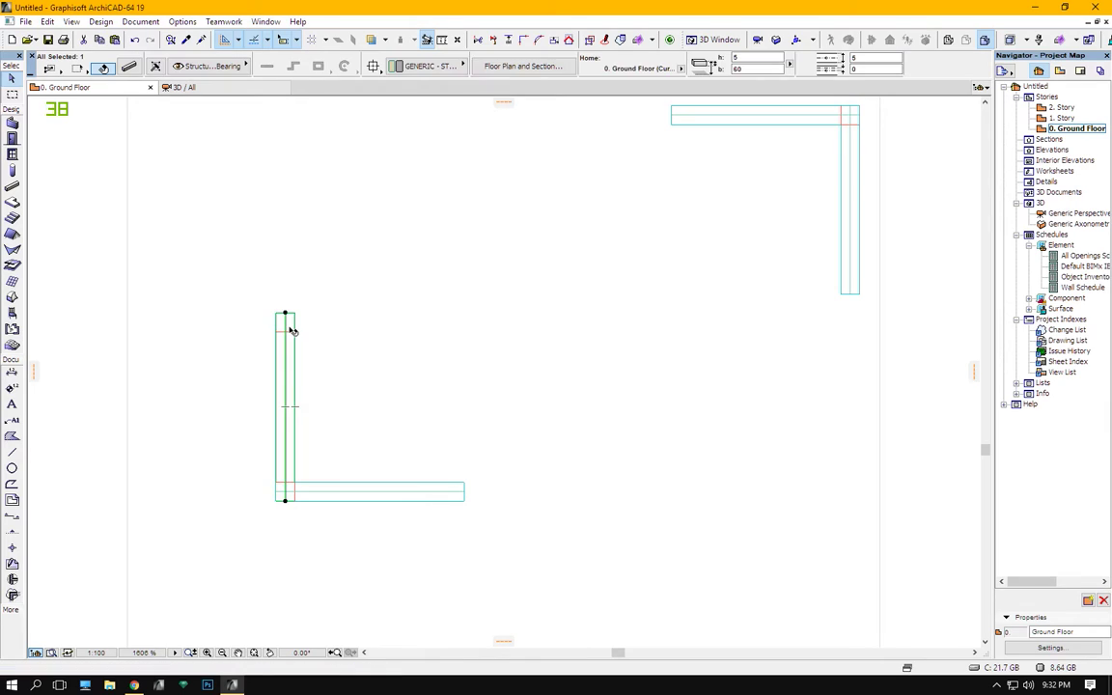
left_click(286, 320)
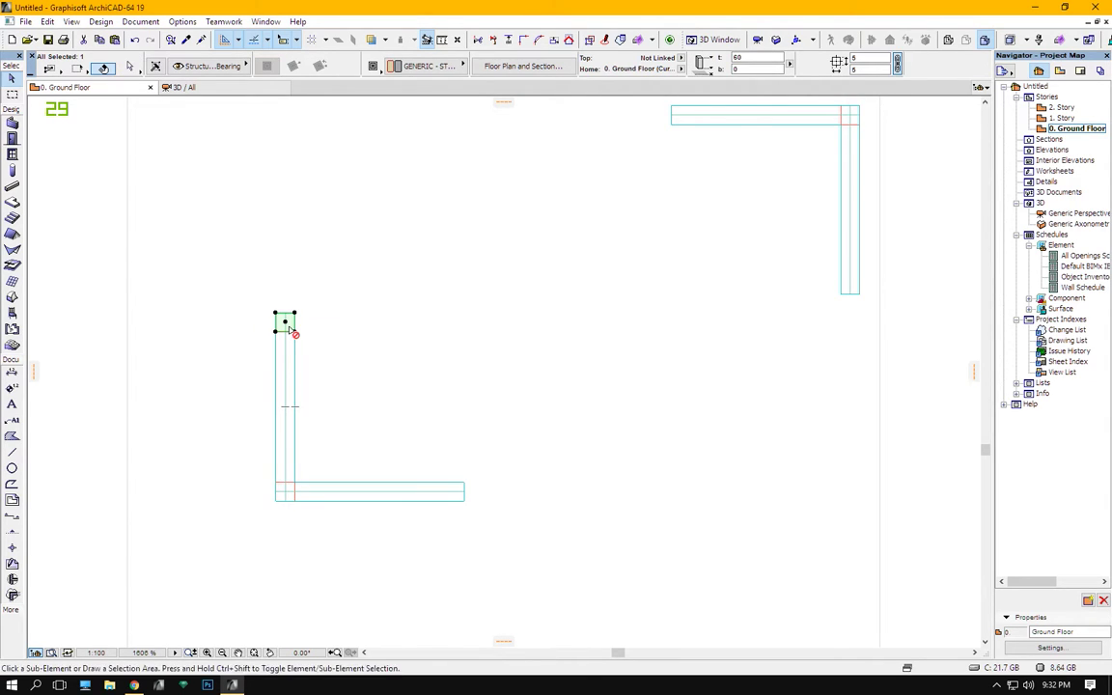
key("ctrl+shift+d")
left_click(295, 331)
left_click(464, 501)
left_click(465, 501)
left_click(859, 293)
Copy another column to the top-left beam end and view the closed frames in 3D
key("ctrl+shift+d")
left_click(858, 294)
left_click(681, 116)
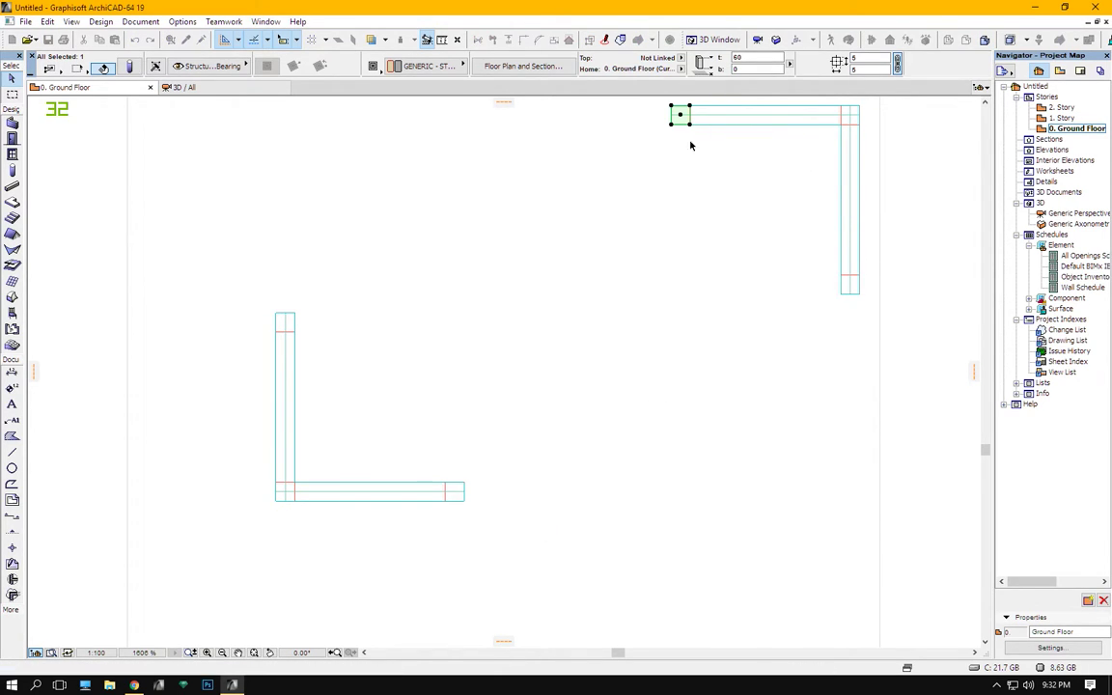
key("F3")
left_click(262, 393)
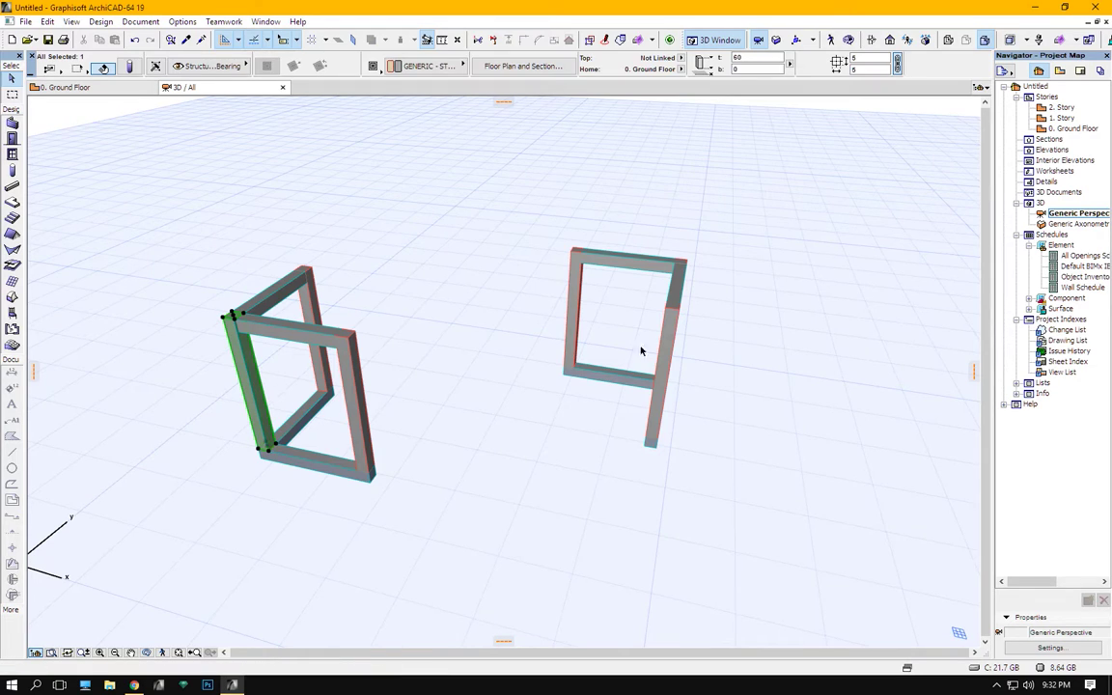
middle_click_drag(724, 337, 734, 413, "shift")
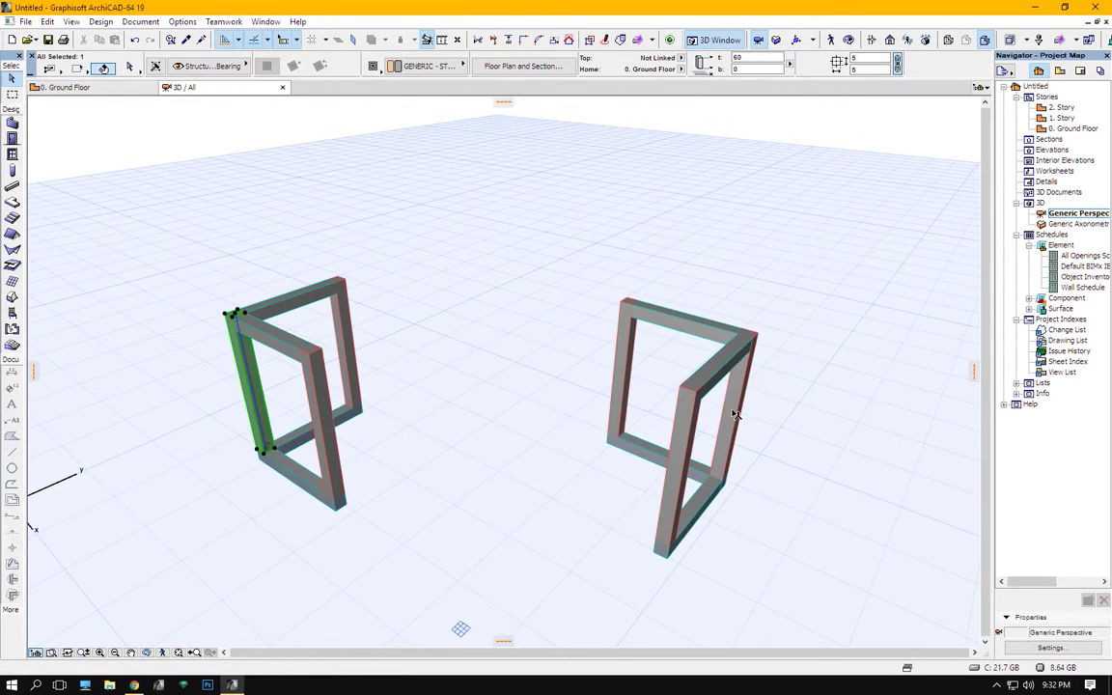
left_click(812, 376)
mouse_move(810, 376)
middle_mouse_down("shift")
mouse_move(460, 345)
mouse_move(516, 236)
mouse_move(860, 220)
mouse_move(906, 298)
mouse_move(783, 417)
mouse_move(556, 390)
mouse_move(528, 343)
mouse_move(596, 360)
middle_mouse_up("shift")
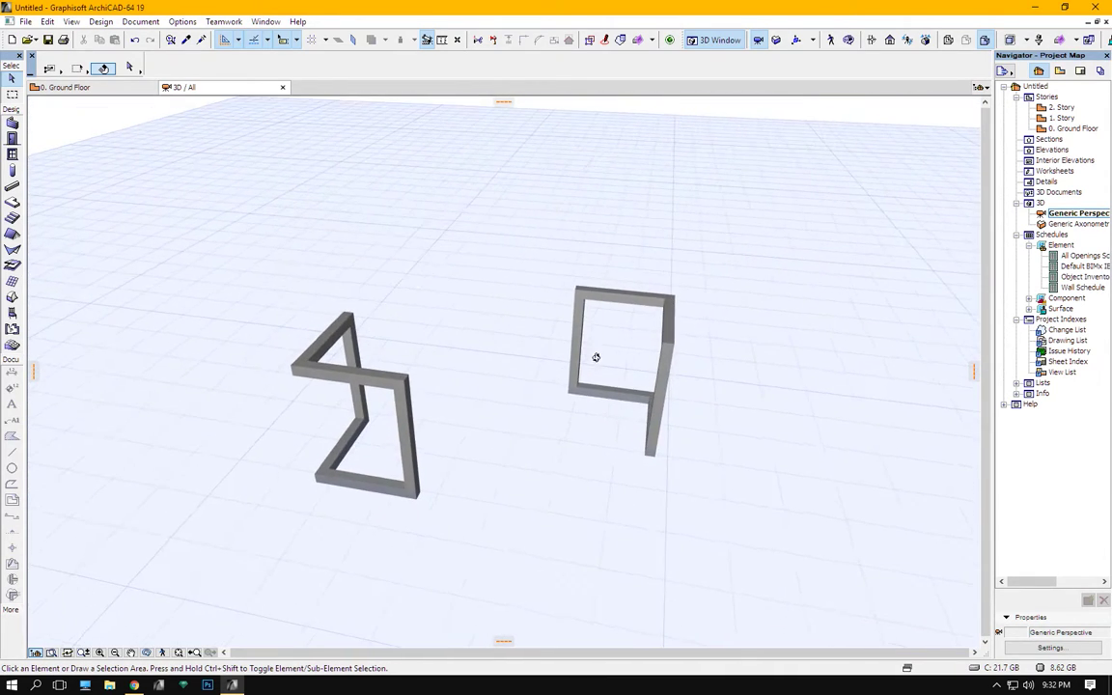
key("F2")
double_click(13, 202)
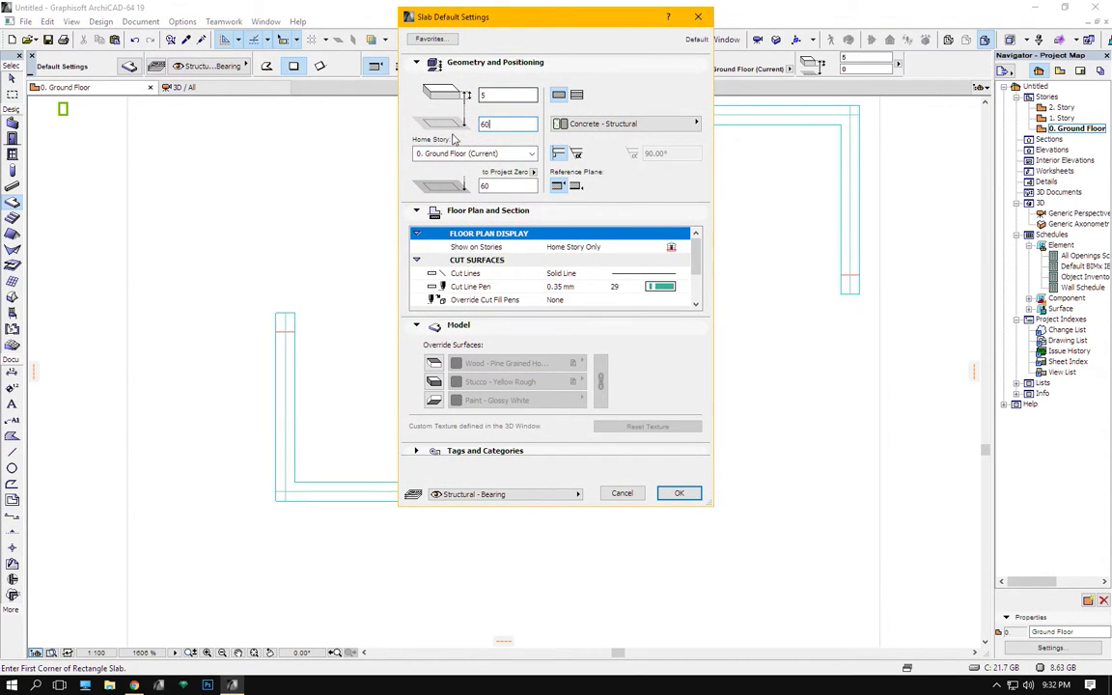
Draw a 146 by 95 slab tabletop spanning both leg frames and view it in 3D
left_click(677, 494)
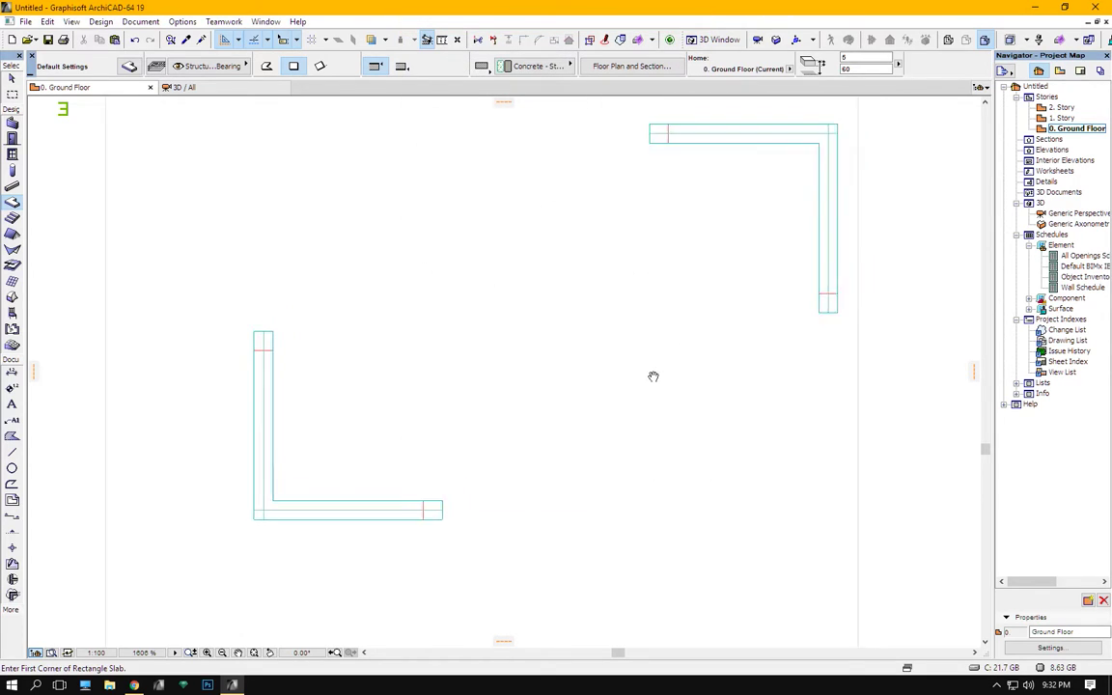
left_click(792, 162)
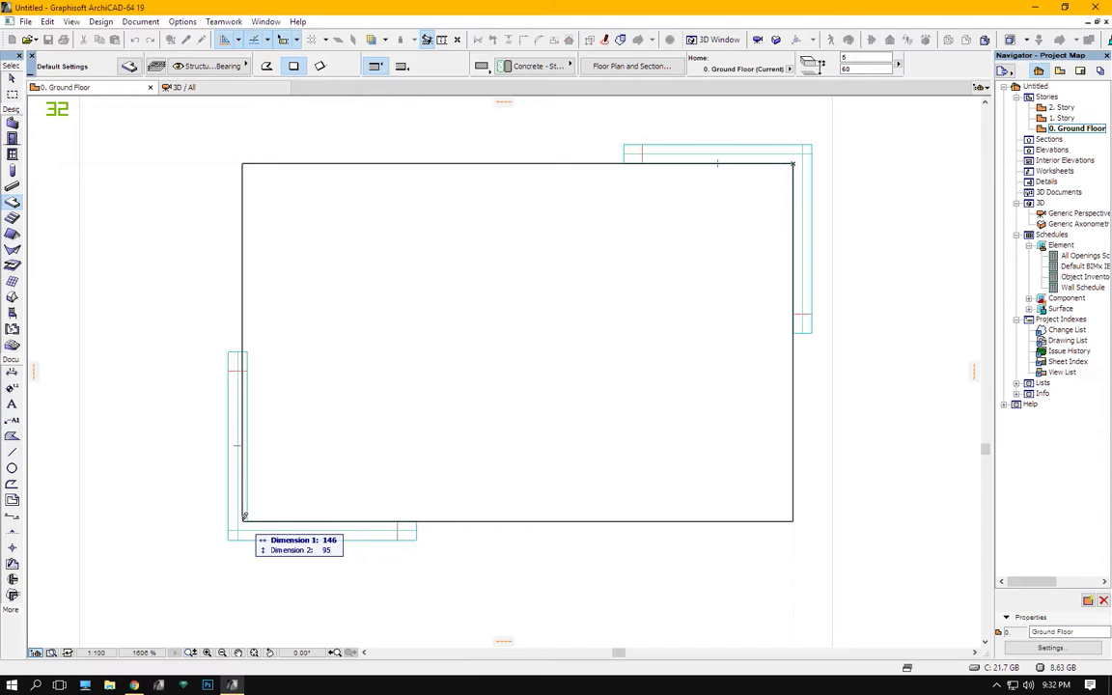
left_click(247, 519)
key("F3")
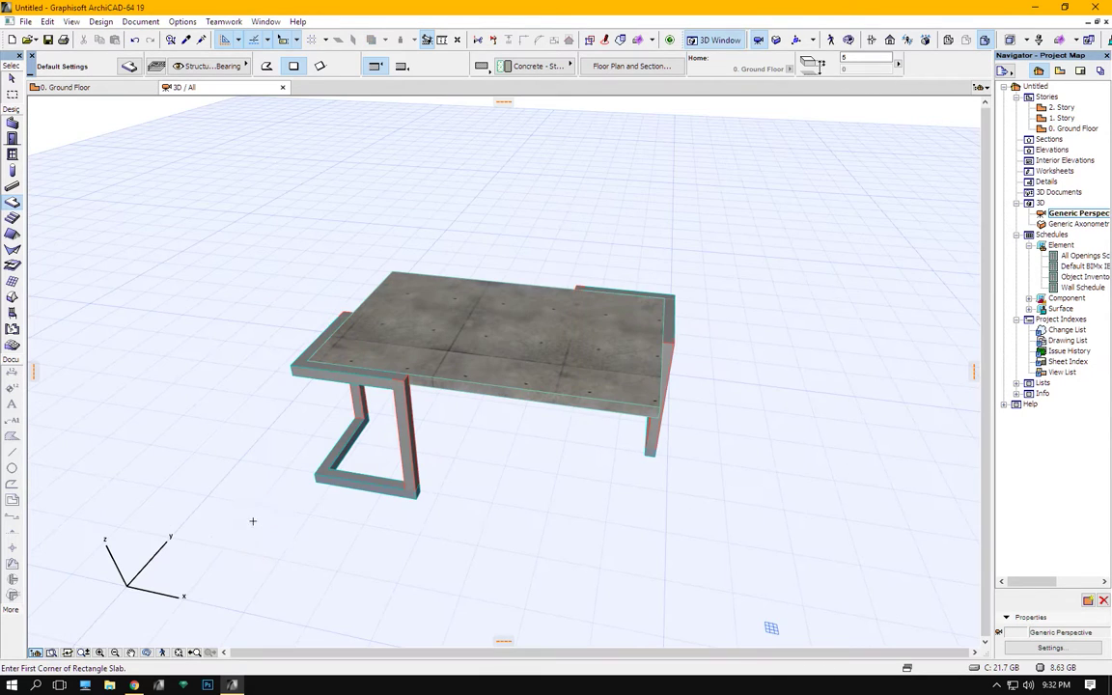
Zoom in on the table, select the tabletop slab to check it, then return to the plan
mouse_move(522, 361)
middle_mouse_down("shift")
mouse_move(613, 289)
mouse_move(529, 461)
mouse_move(496, 627)
mouse_move(551, 379)
middle_mouse_up("shift")
scroll(551, 378, "up", 3)
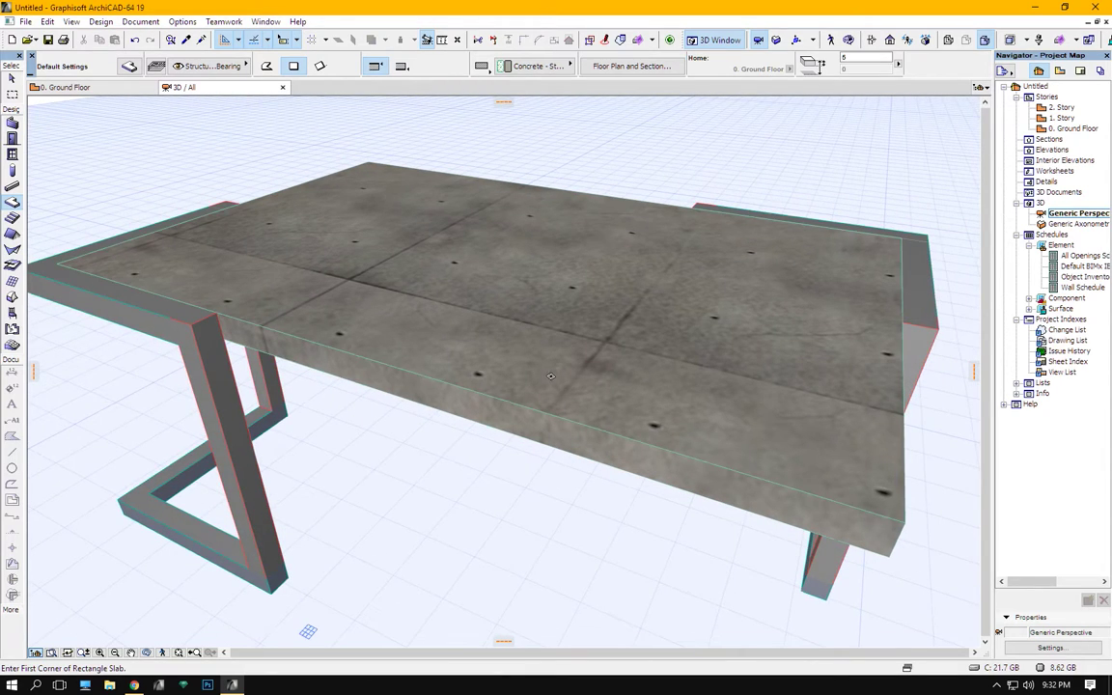
left_click(545, 342)
middle_click_drag(483, 289, 466, 314, "shift")
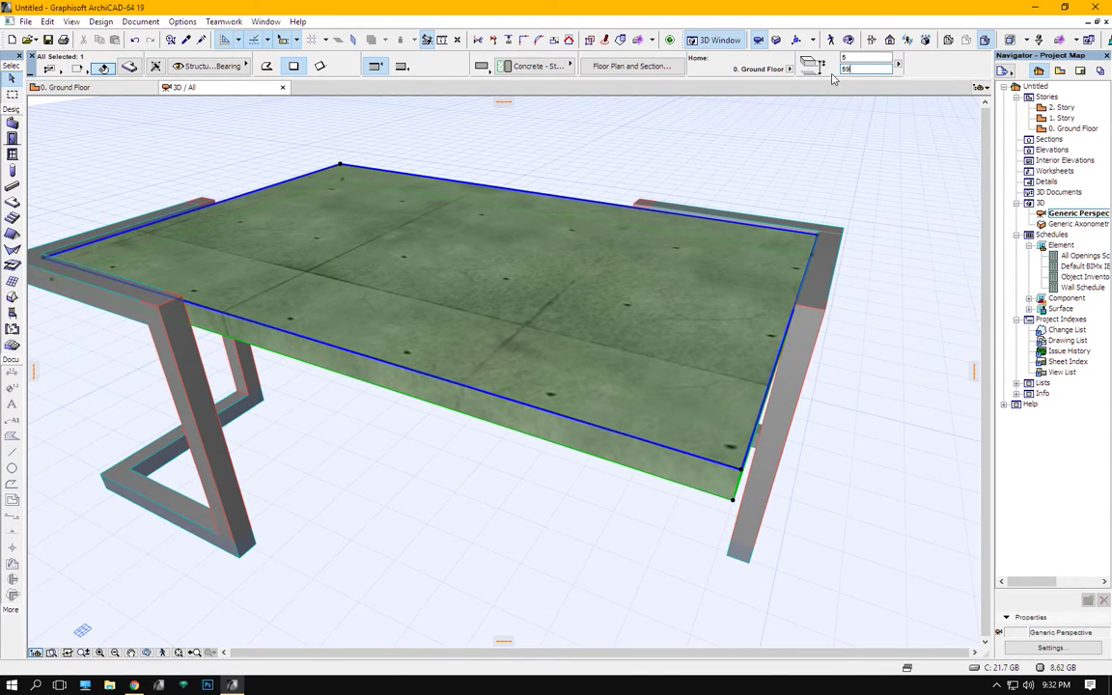
key("Escape")
key("F2")
double_click(12, 202)
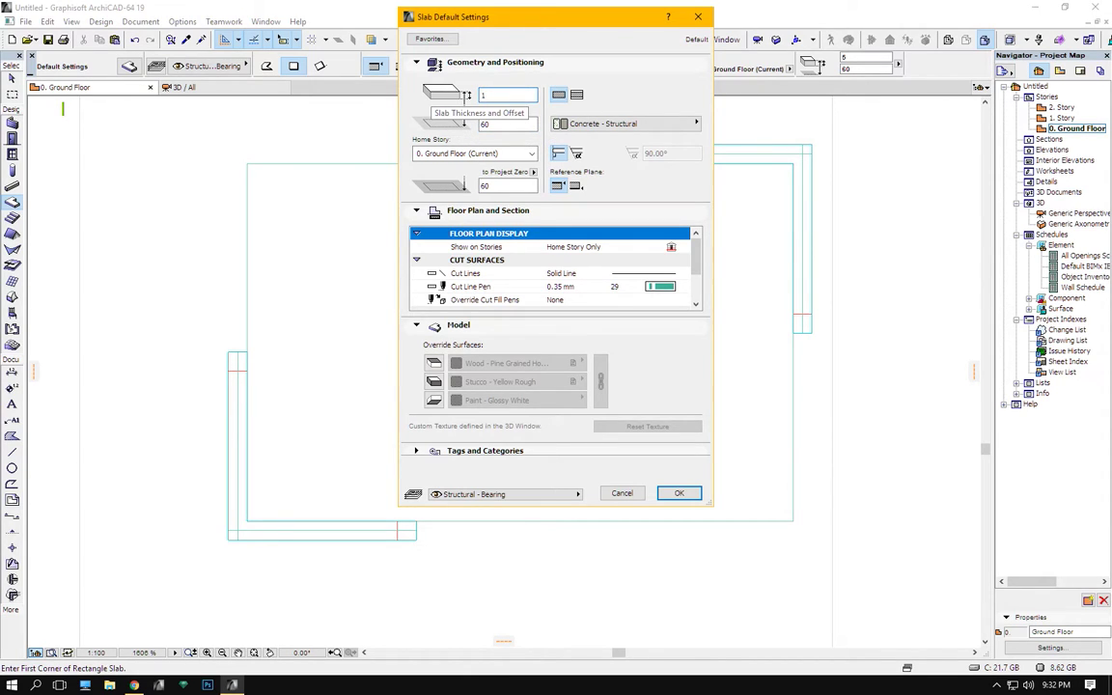
Draw a 1-thick slab at elevation 60 with Glass - Clear Fast surfaces over the tabletop
left_click(433, 362)
left_click(455, 362)
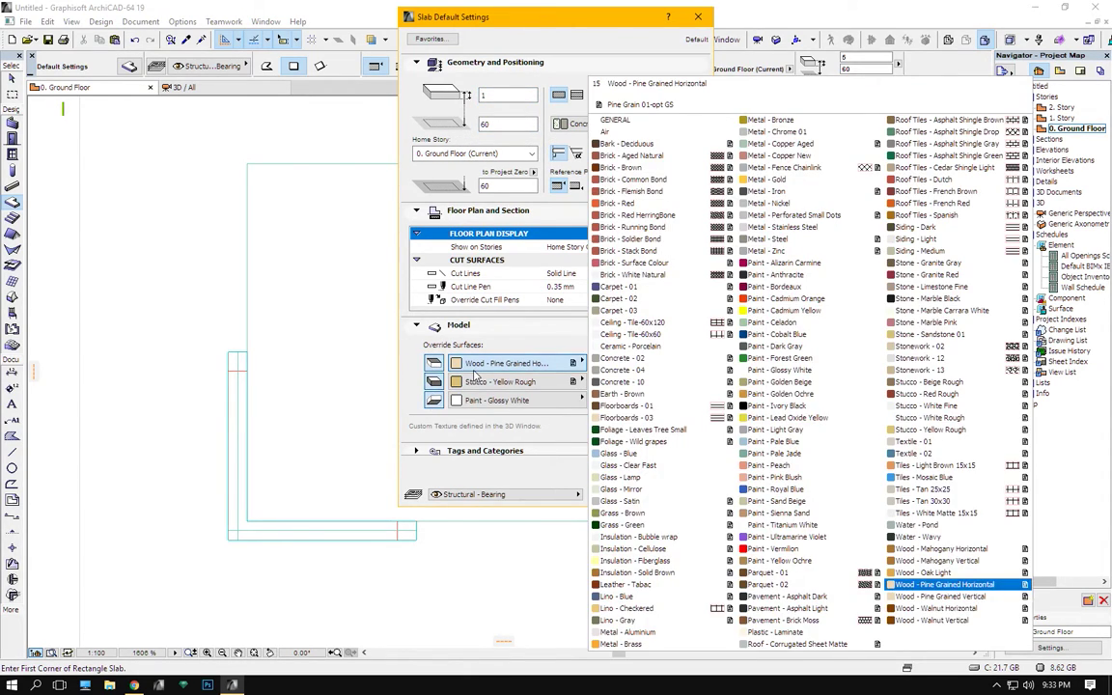
left_click(637, 465)
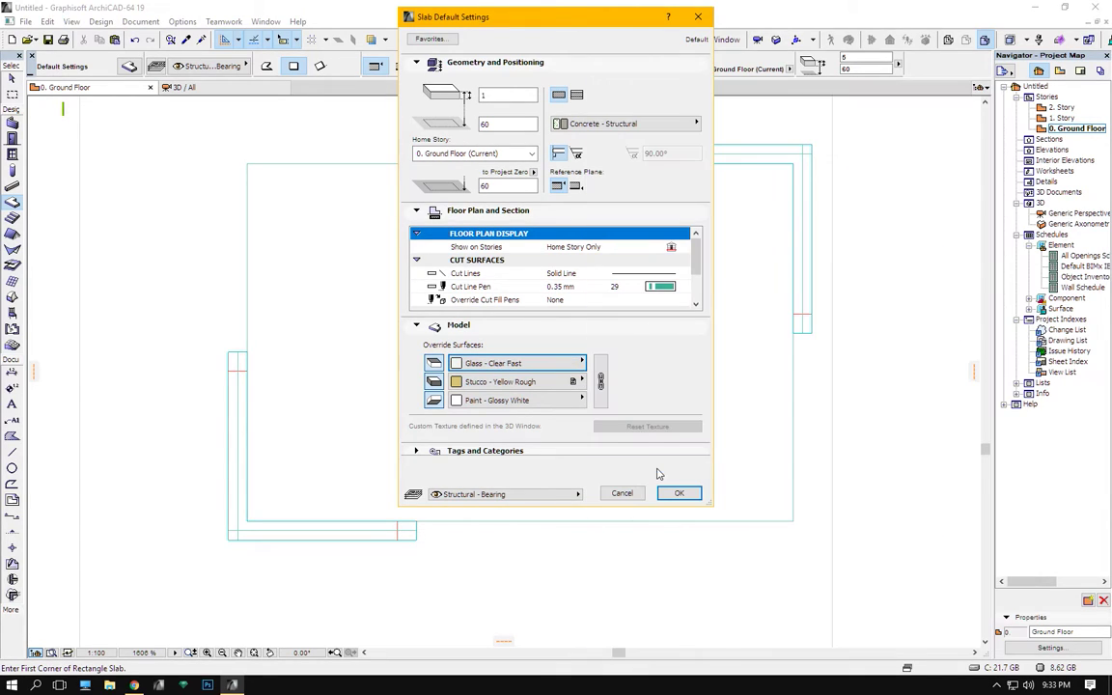
left_click(601, 383)
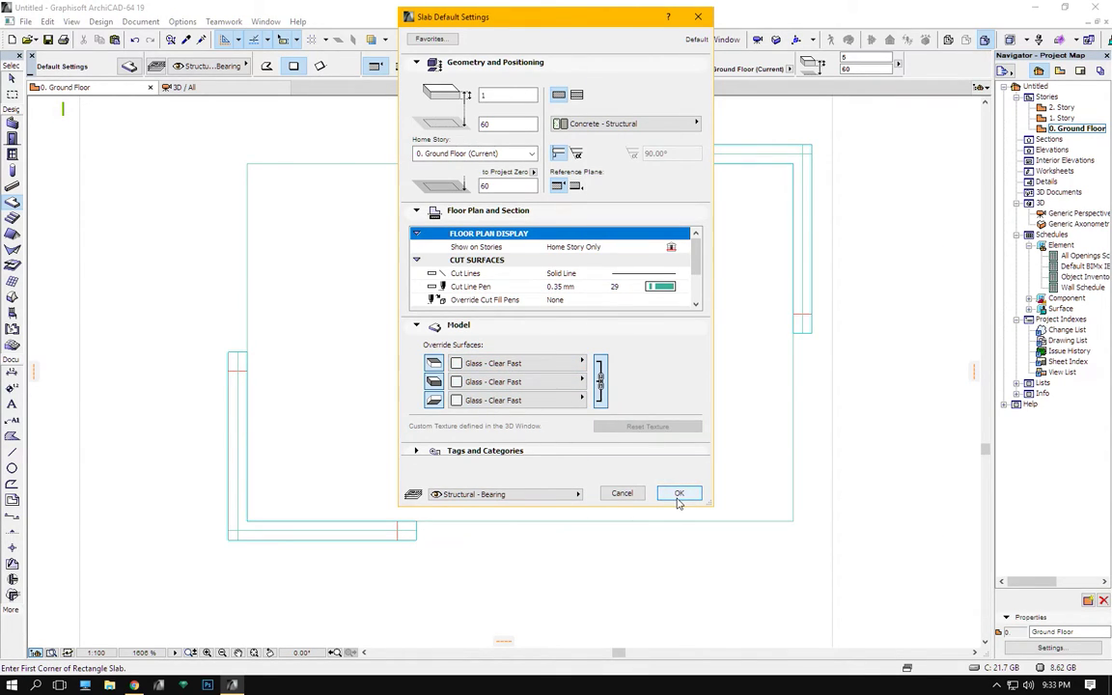
left_click(678, 494)
left_click(793, 162)
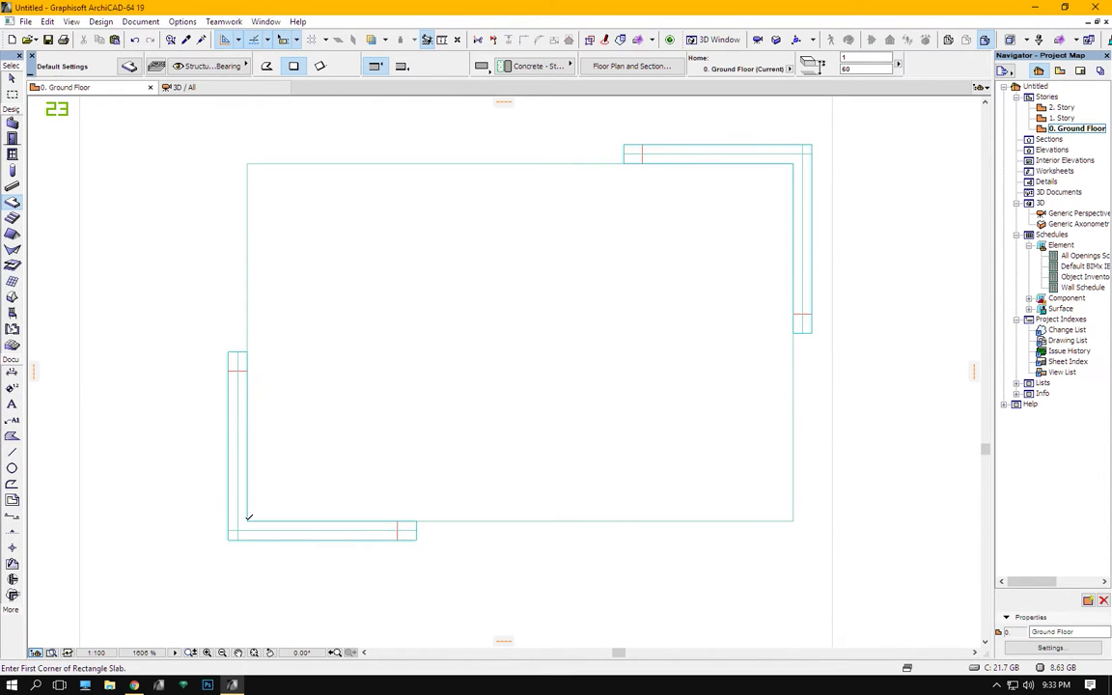
key("F3")
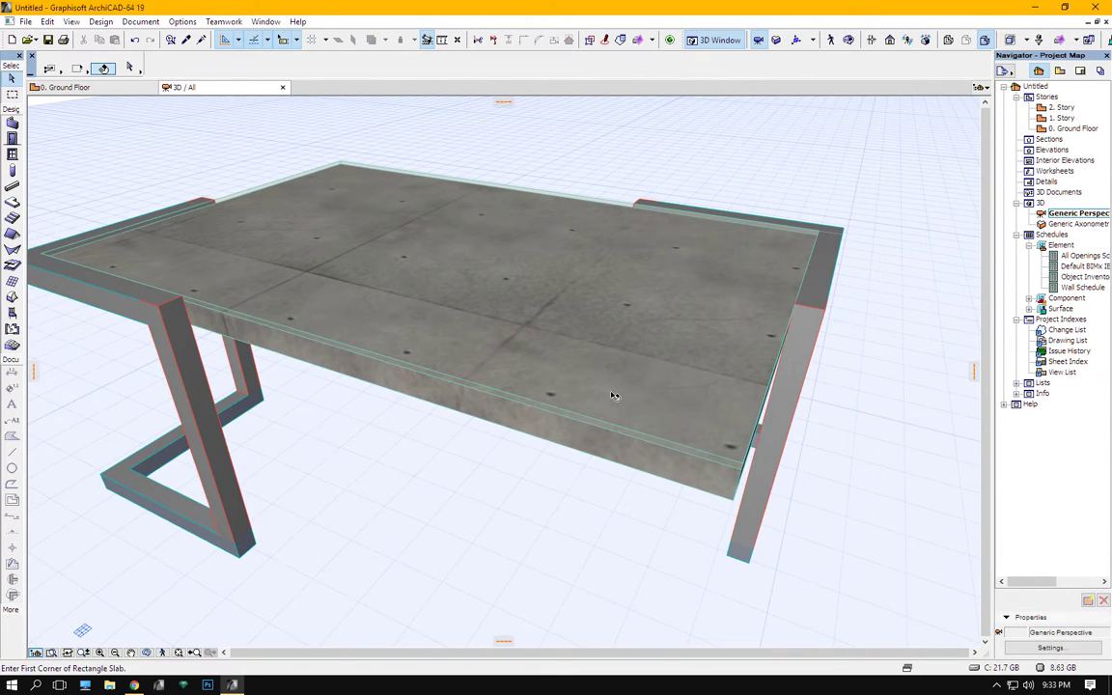
Override the tabletop slab's top surface with Paint - Ivory Black
middle_click_drag(584, 393, 666, 506, "shift")
left_click(666, 507)
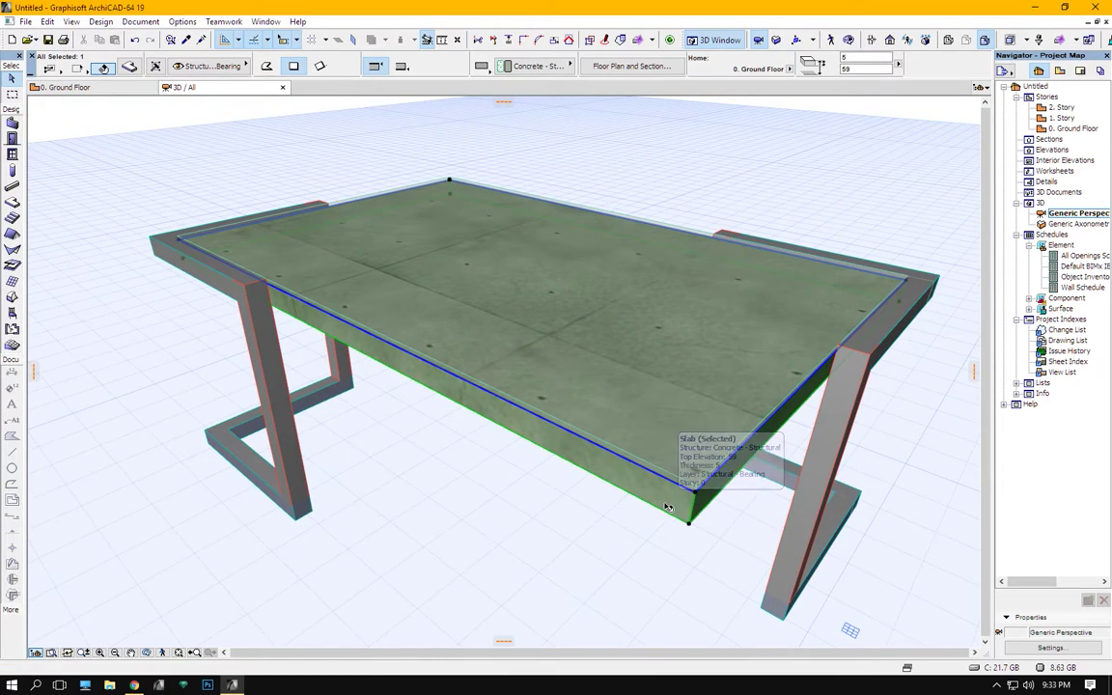
key("ctrl+t")
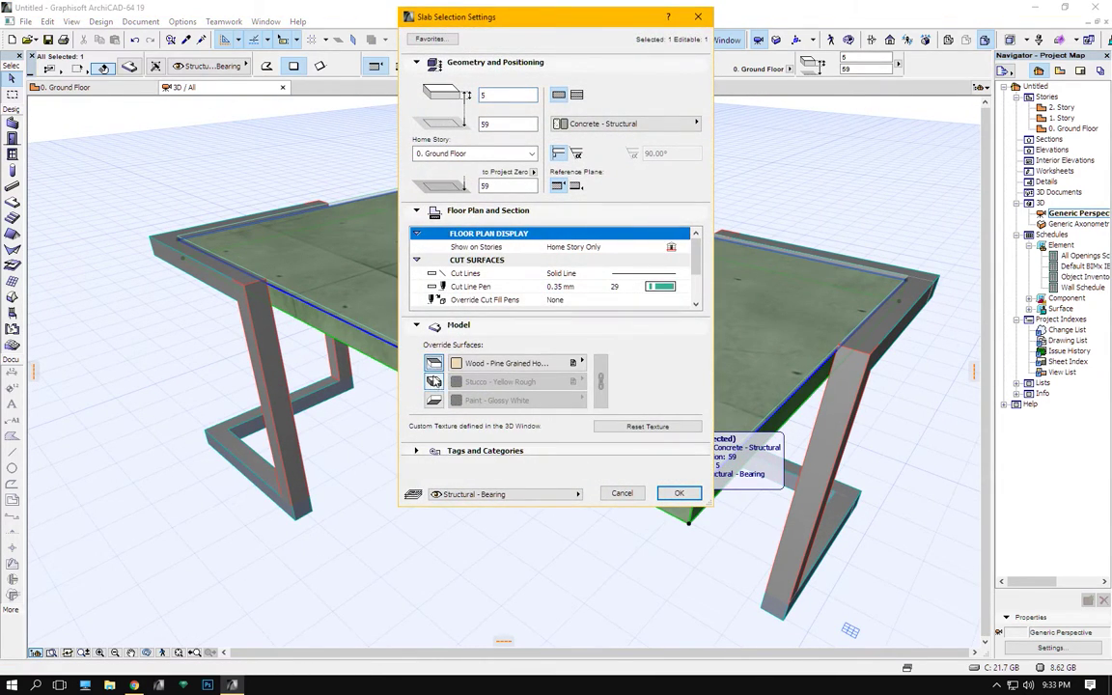
left_click(501, 363)
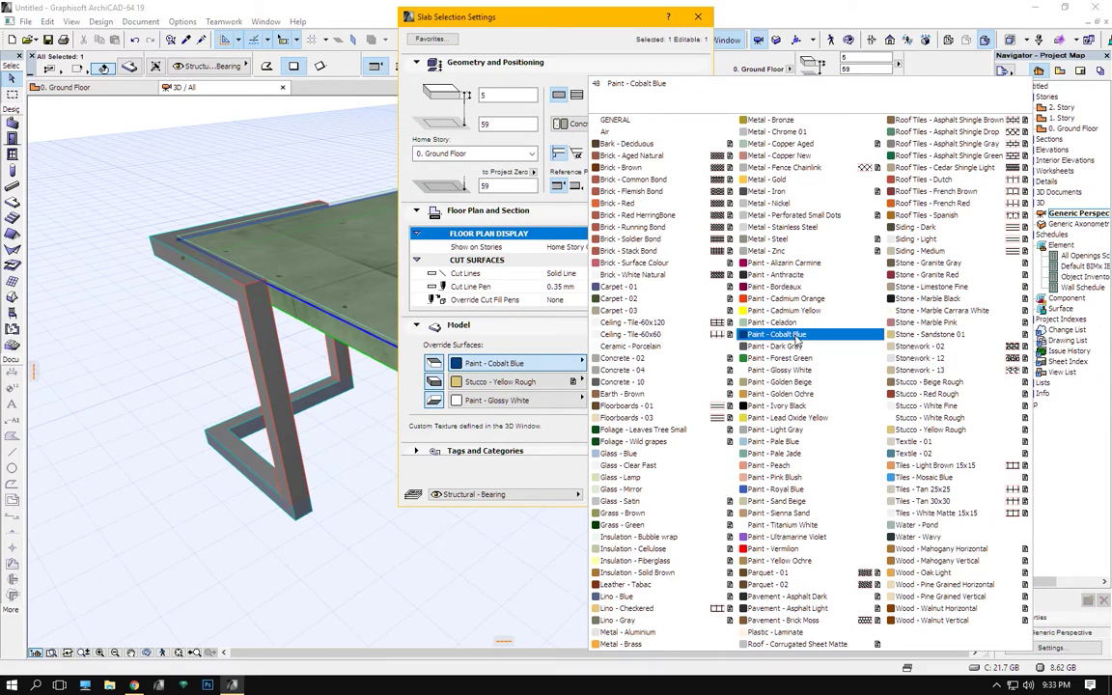
left_click(807, 406)
left_click(664, 497)
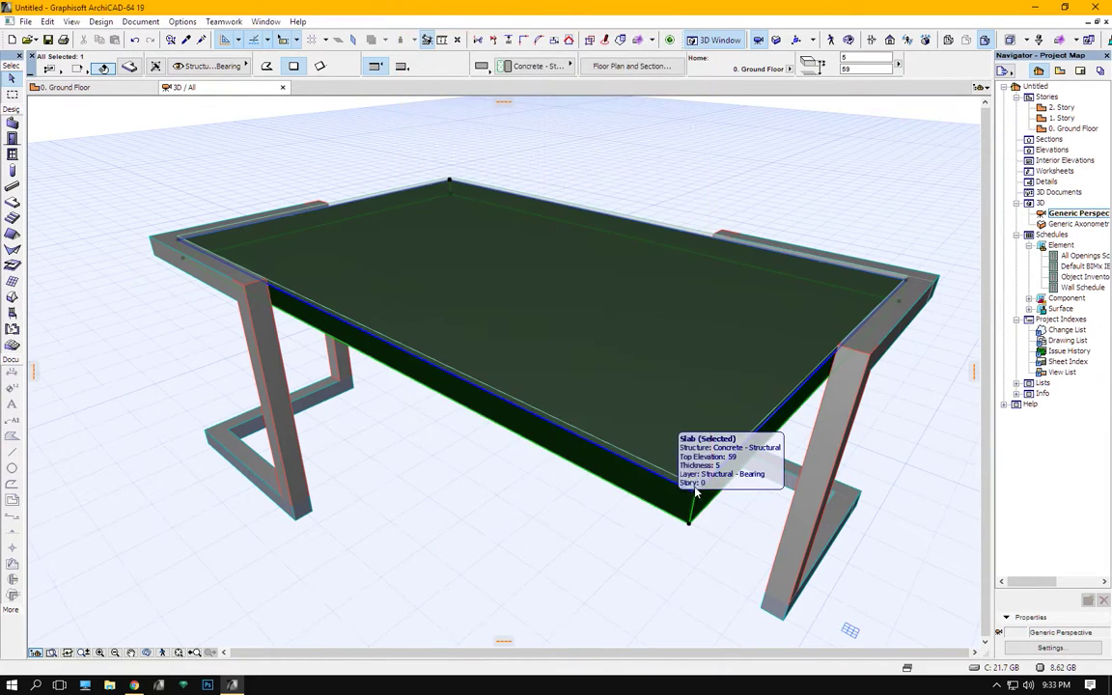
scroll(487, 434, "down", 3)
middle_click_drag(343, 462, 83, 251, "shift")
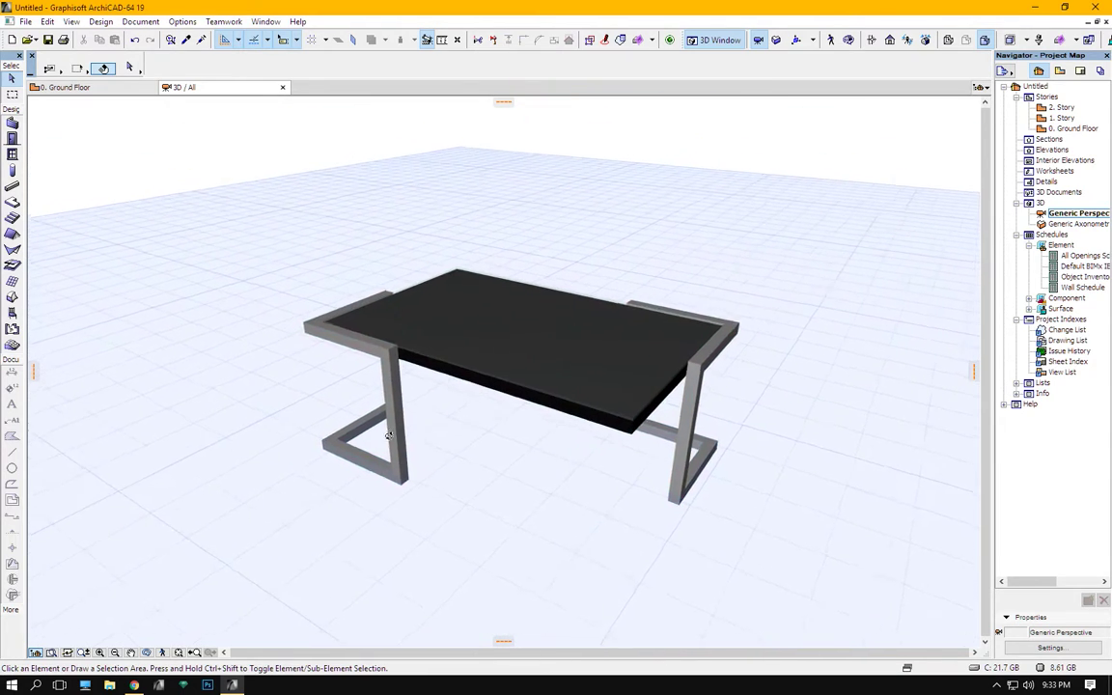
Give all four leg columns a Paint - Titanium White surface override
left_click(13, 171)
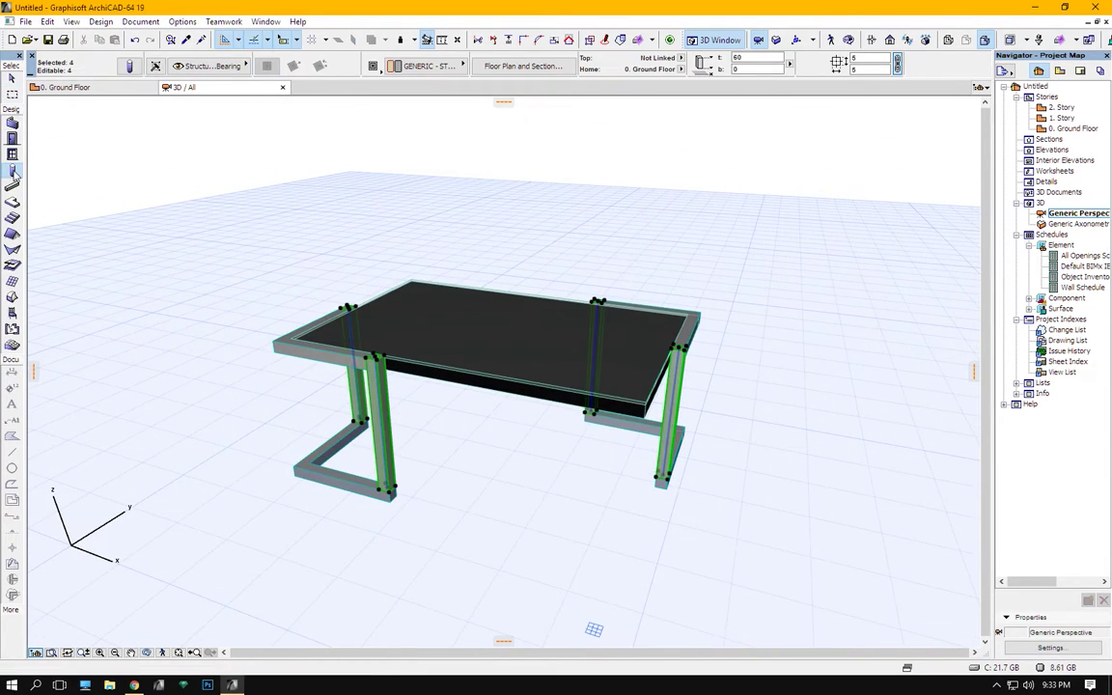
key("ctrl+t")
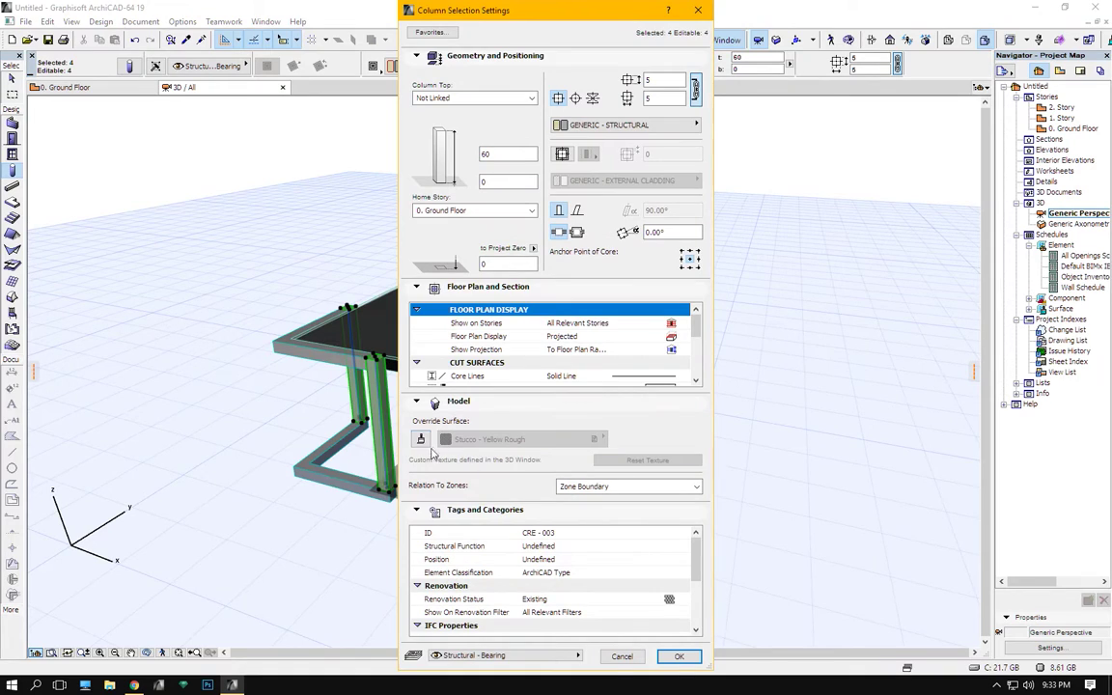
left_click(461, 442)
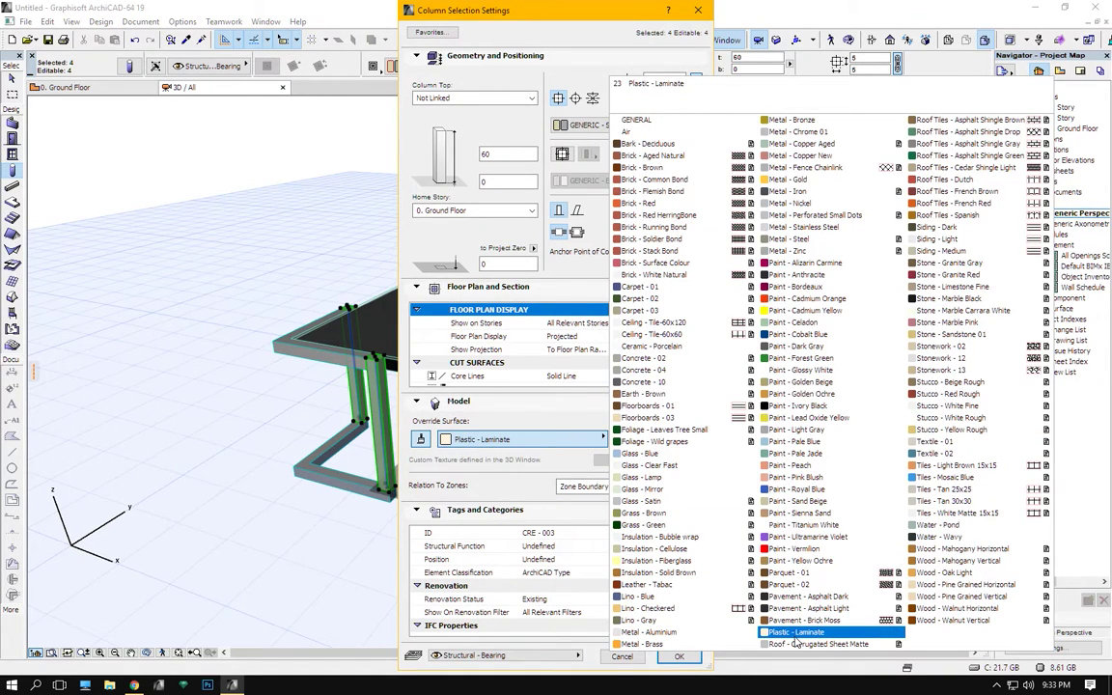
left_click(809, 526)
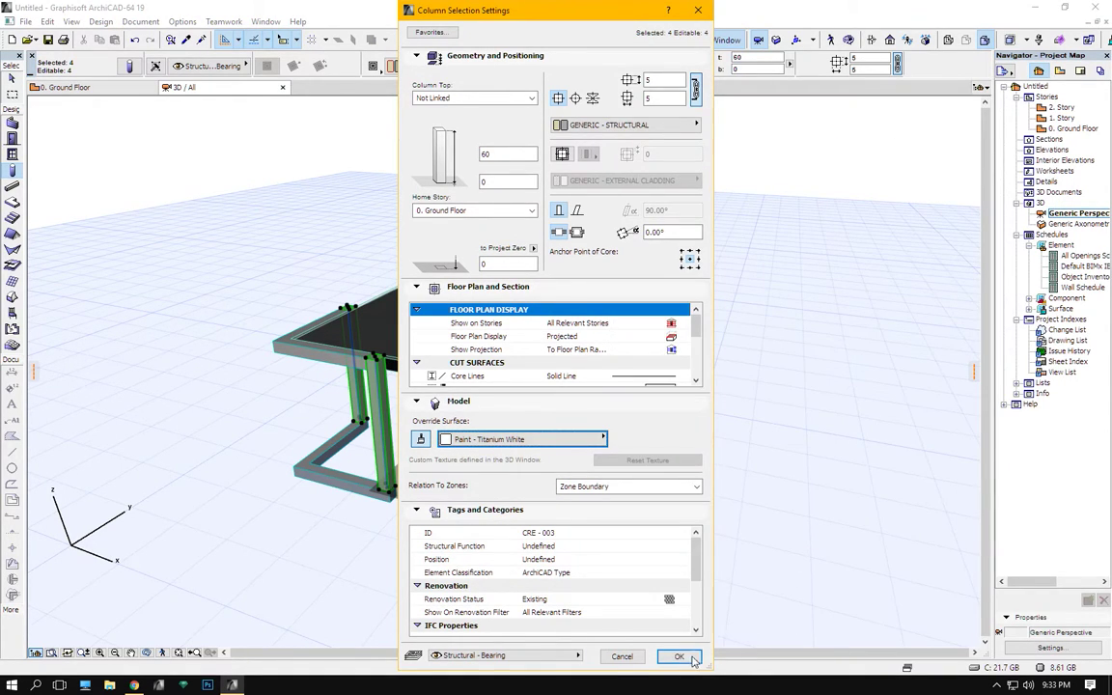
left_click(692, 658)
left_click(12, 187)
key("ctrl+a")
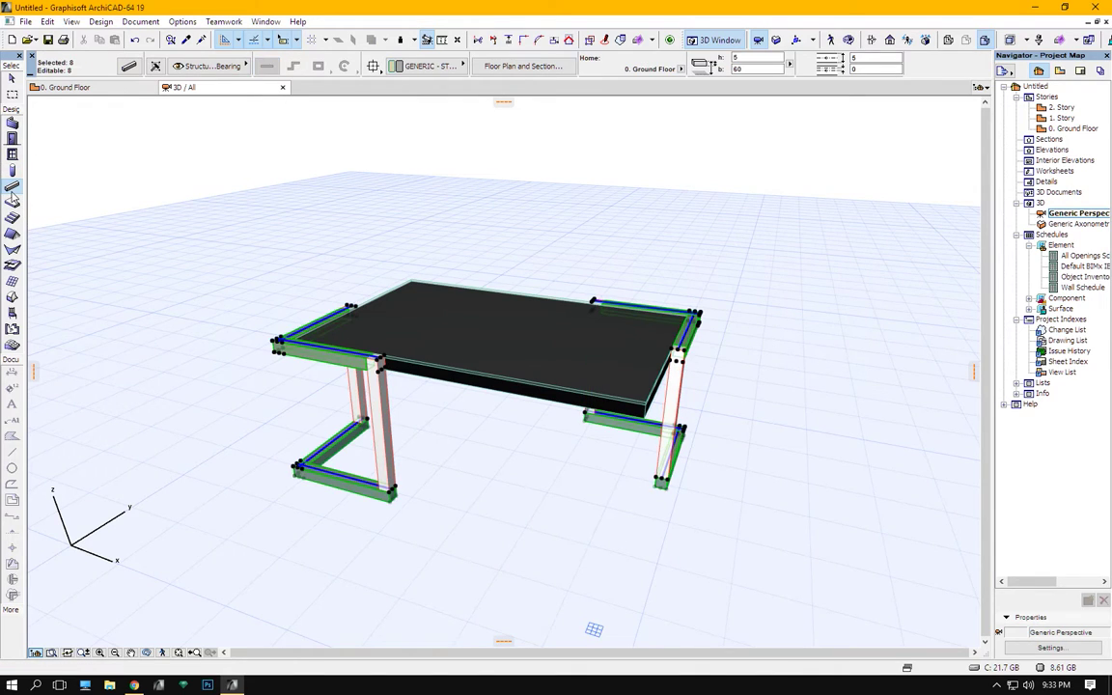
Override the eight frame beams' surfaces with Paint - Titanium White and inspect the white legs
key("ctrl+t")
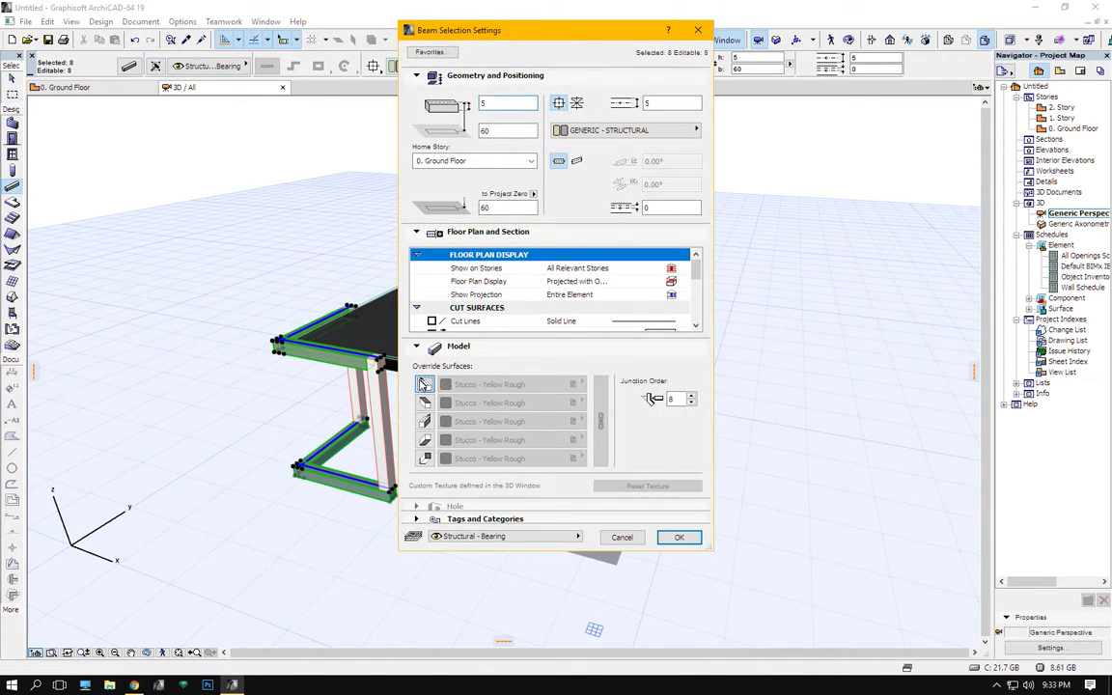
left_click(490, 391)
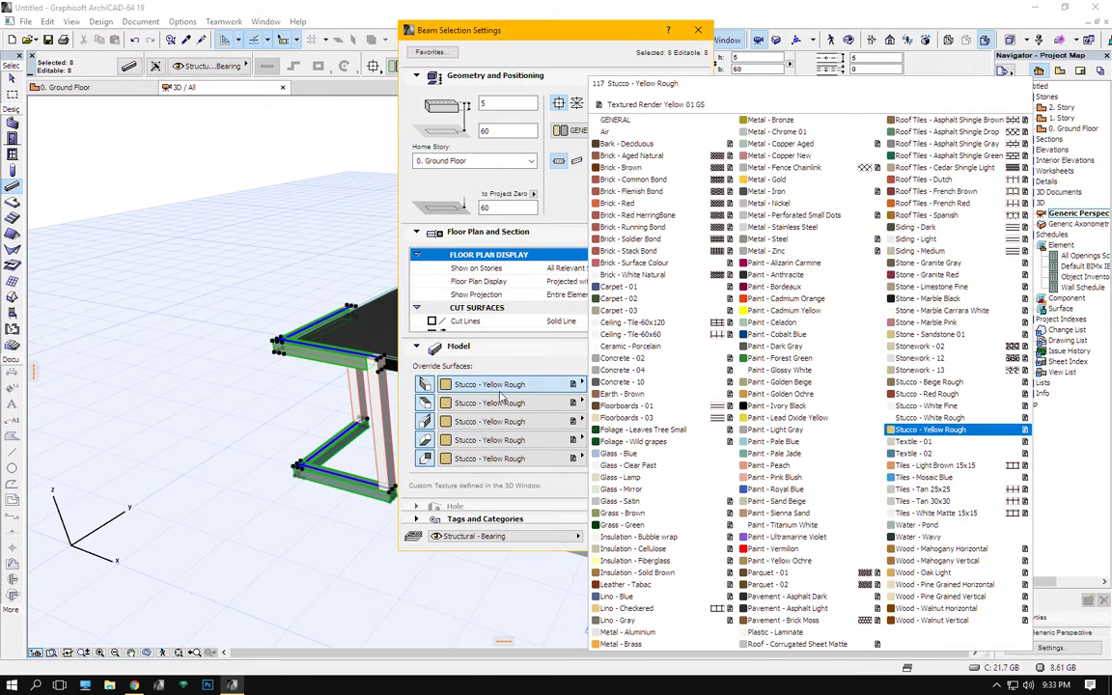
left_click(777, 525)
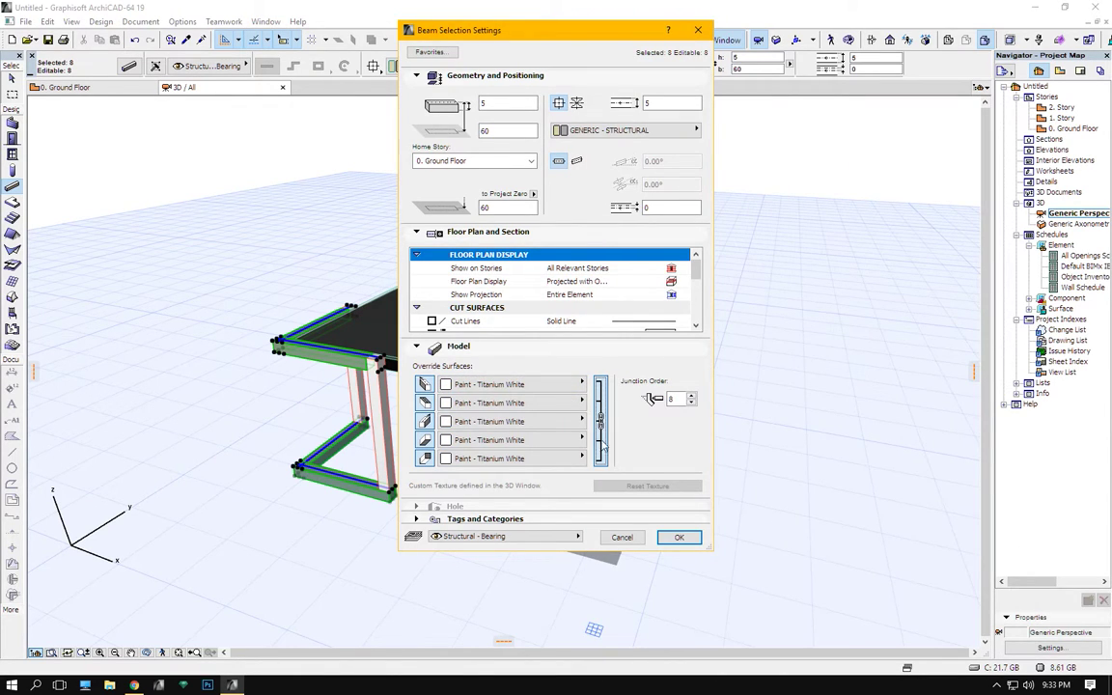
left_click(692, 544)
mouse_move(633, 476)
middle_mouse_down("shift")
mouse_move(514, 454)
mouse_move(660, 422)
mouse_move(809, 413)
mouse_move(482, 443)
mouse_move(368, 379)
middle_mouse_up("shift")
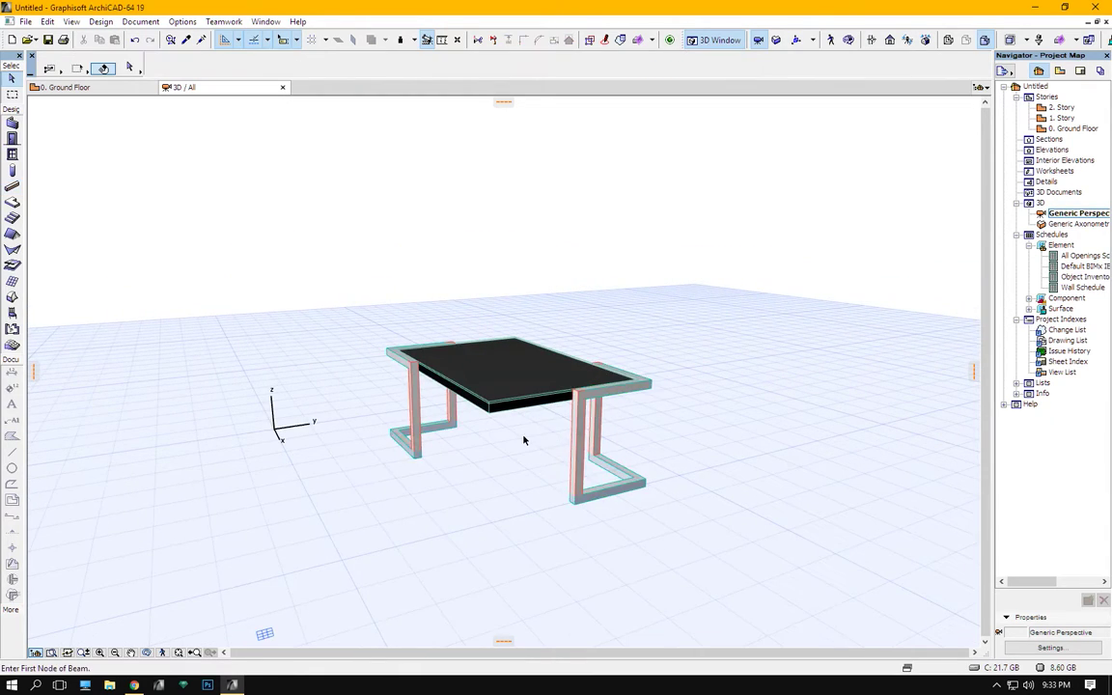
scroll(523, 440, "up", 3)
scroll(524, 441, "down", 3)
scroll(705, 437, "up", 5)
mouse_move(633, 391)
middle_mouse_down("shift")
mouse_move(717, 283)
mouse_move(323, 285)
mouse_move(394, 273)
mouse_move(732, 283)
mouse_move(906, 385)
mouse_move(744, 425)
mouse_move(333, 387)
mouse_move(38, 382)
middle_mouse_up("shift")
Show the whole table and walk around it in Explore mode
key("ctrl+a")
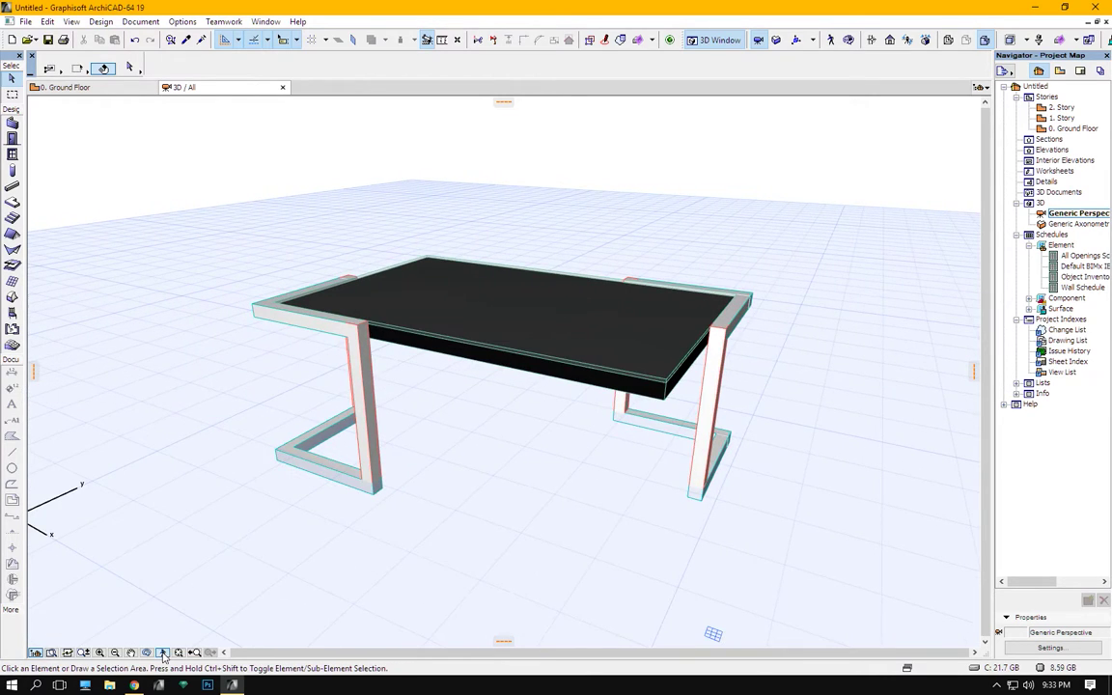
left_click(162, 652)
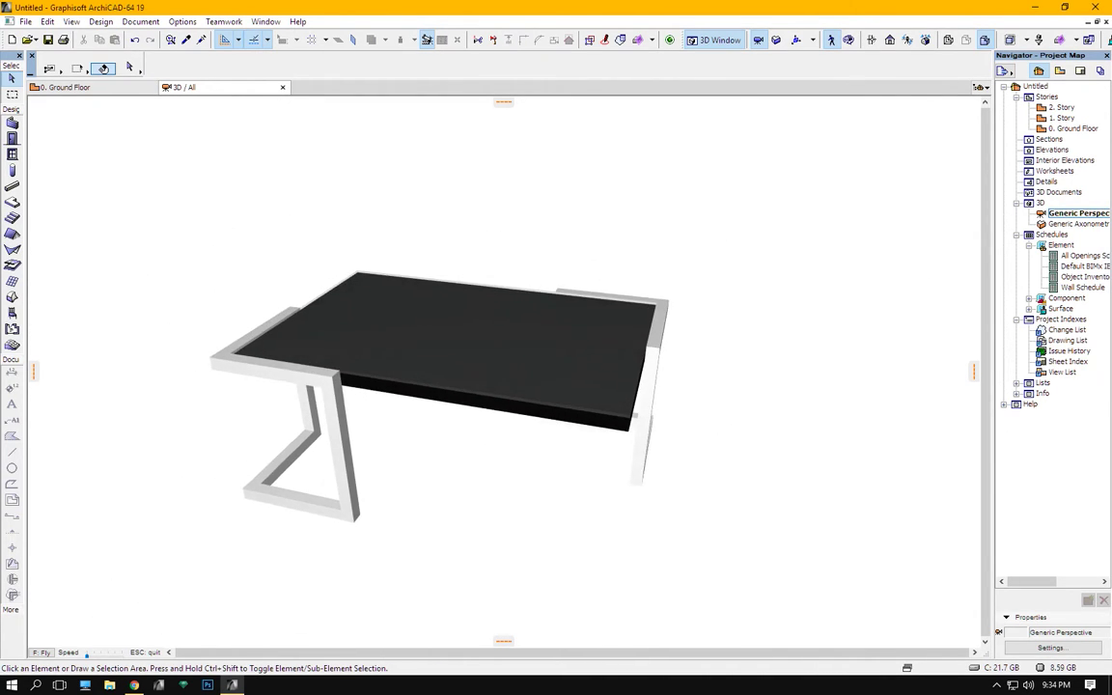
Set the default slab surfaces to Concrete - 04 on the Ground Floor plan
key("Escape")
key("F2")
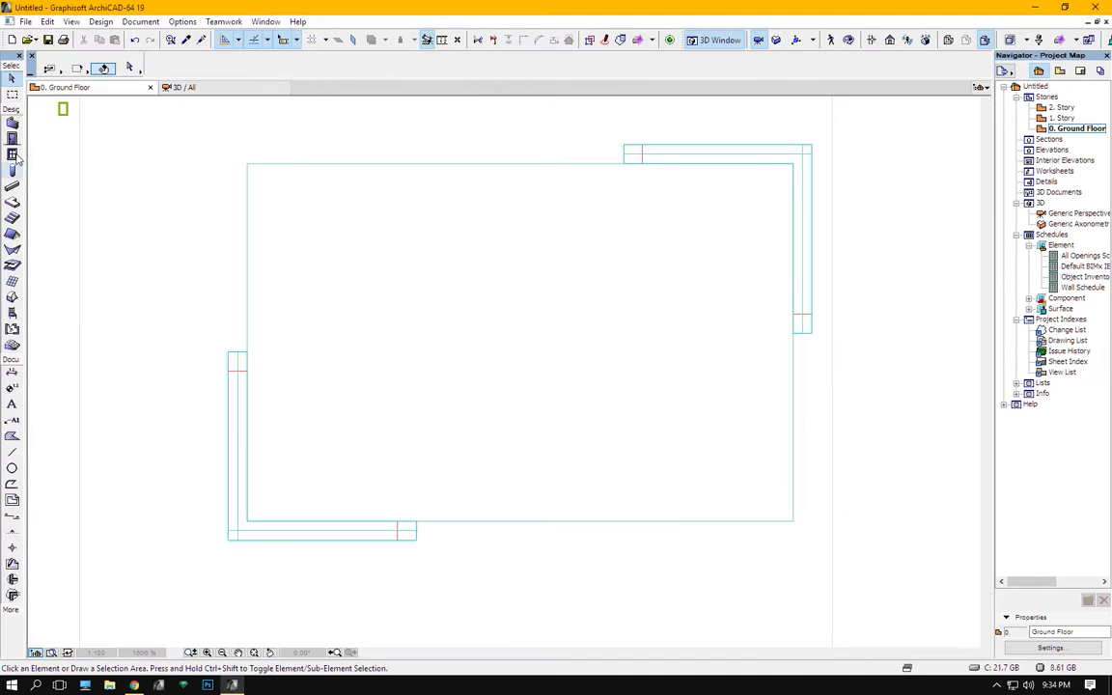
double_click(12, 202)
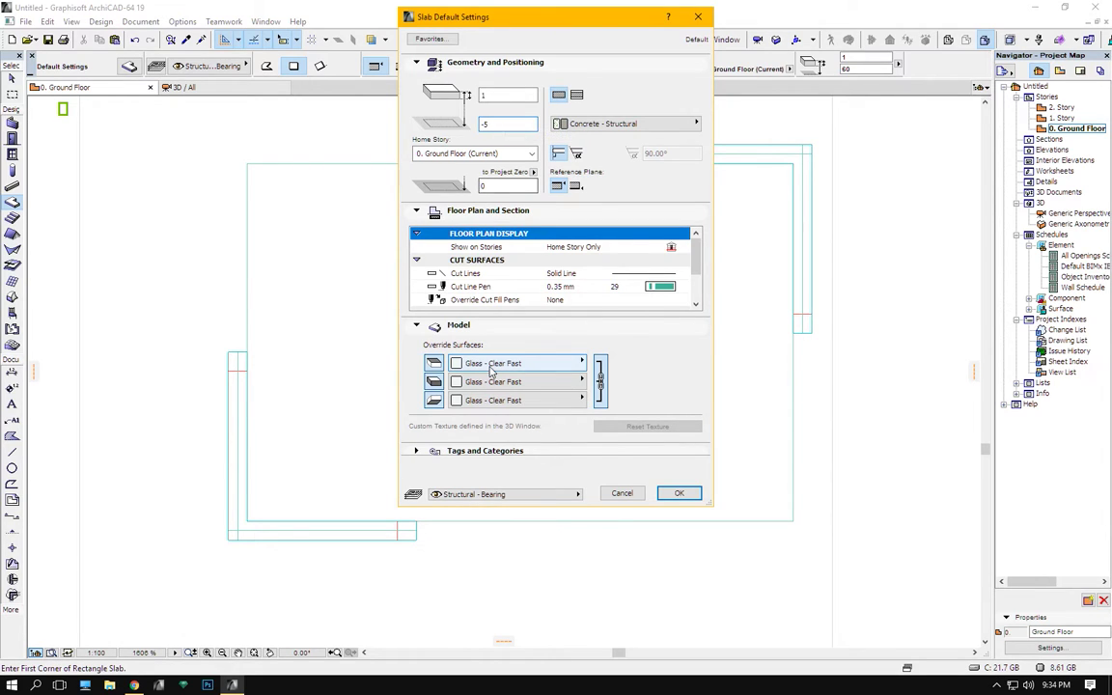
left_click(492, 370)
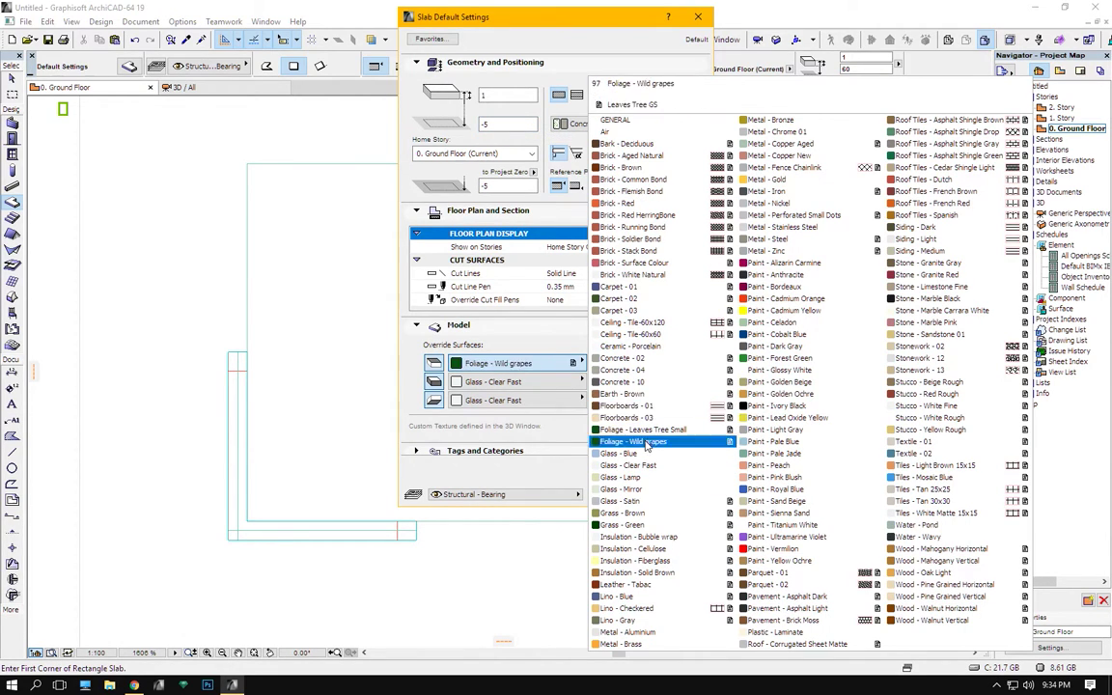
left_click(642, 374)
left_click(695, 498)
Draw a rectangular floor slab under the table and view it in 3D
scroll(561, 308, "down", 2)
scroll(562, 308, "down", 1)
left_click(275, 178)
left_click(828, 557)
key("F3")
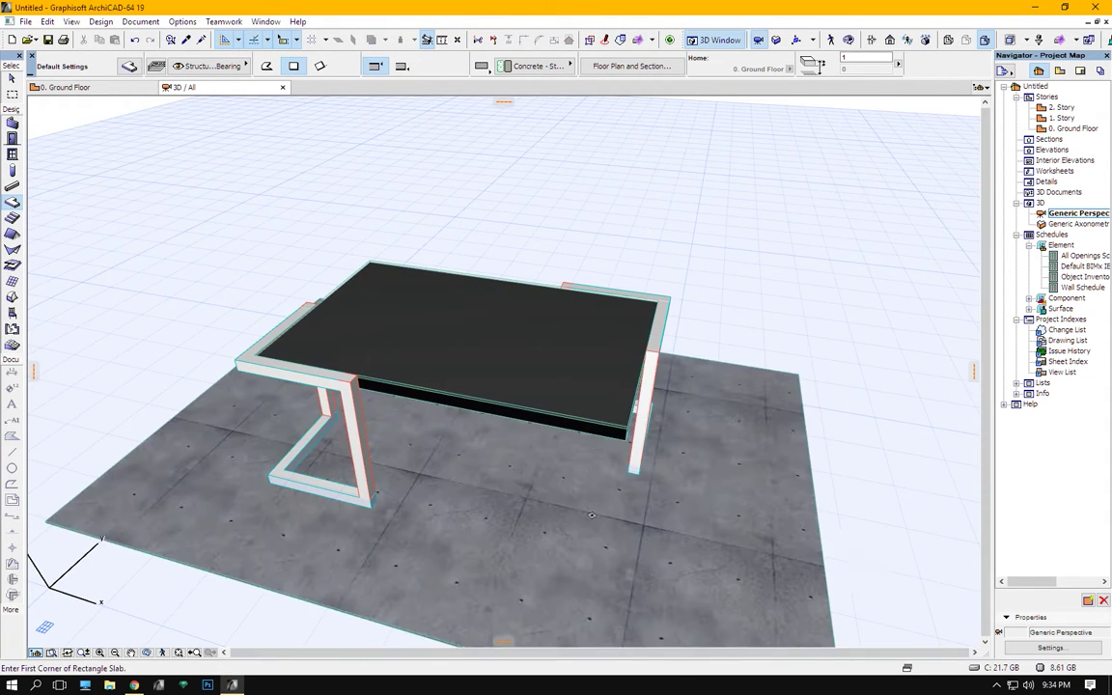
mouse_move(509, 478)
middle_mouse_down("shift")
mouse_move(343, 477)
mouse_move(532, 438)
mouse_move(802, 447)
mouse_move(516, 414)
mouse_move(688, 519)
middle_mouse_up("shift")
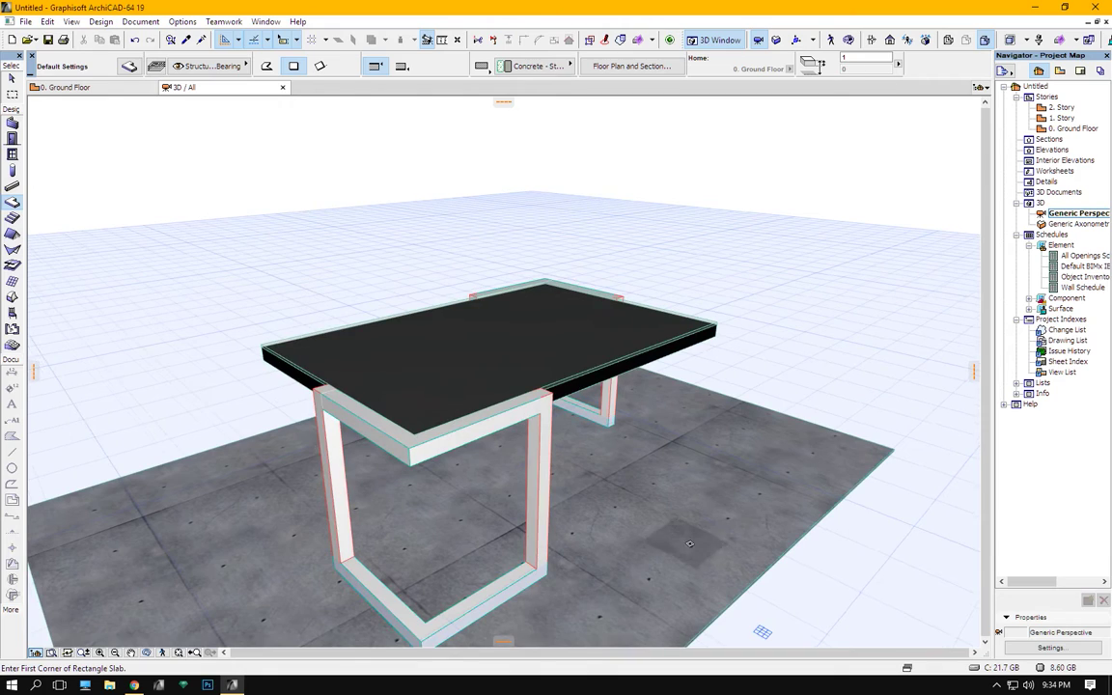
Check the floor slab's settings without changes, then delete the slab from under the table
left_click(692, 483)
key("ctrl+t")
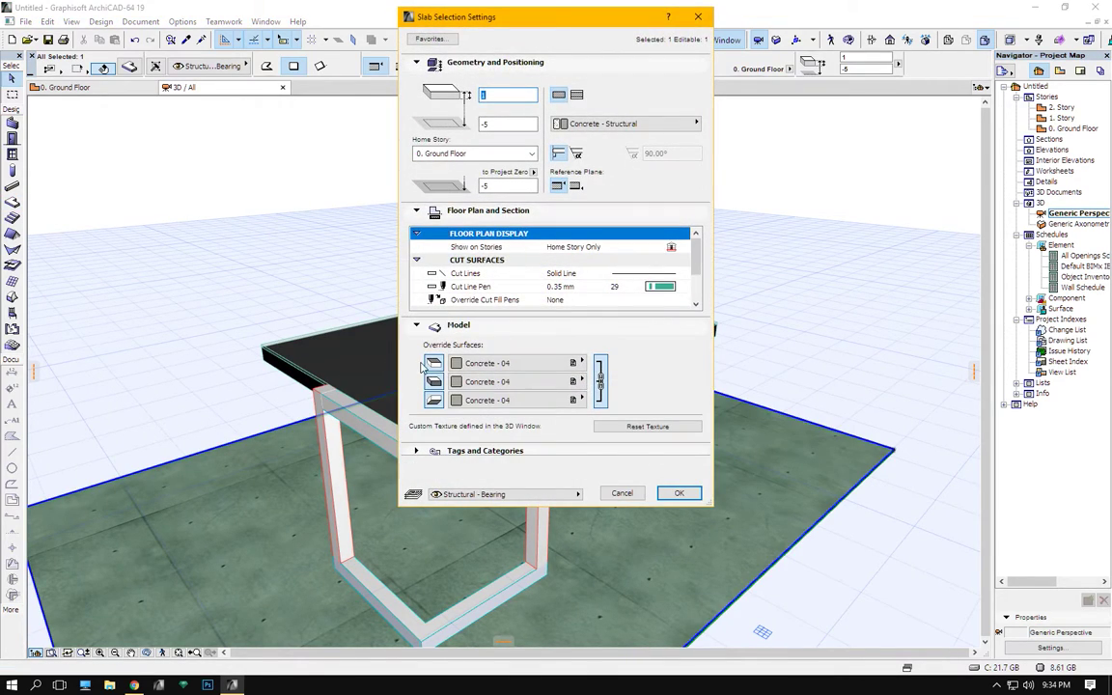
left_click(679, 493)
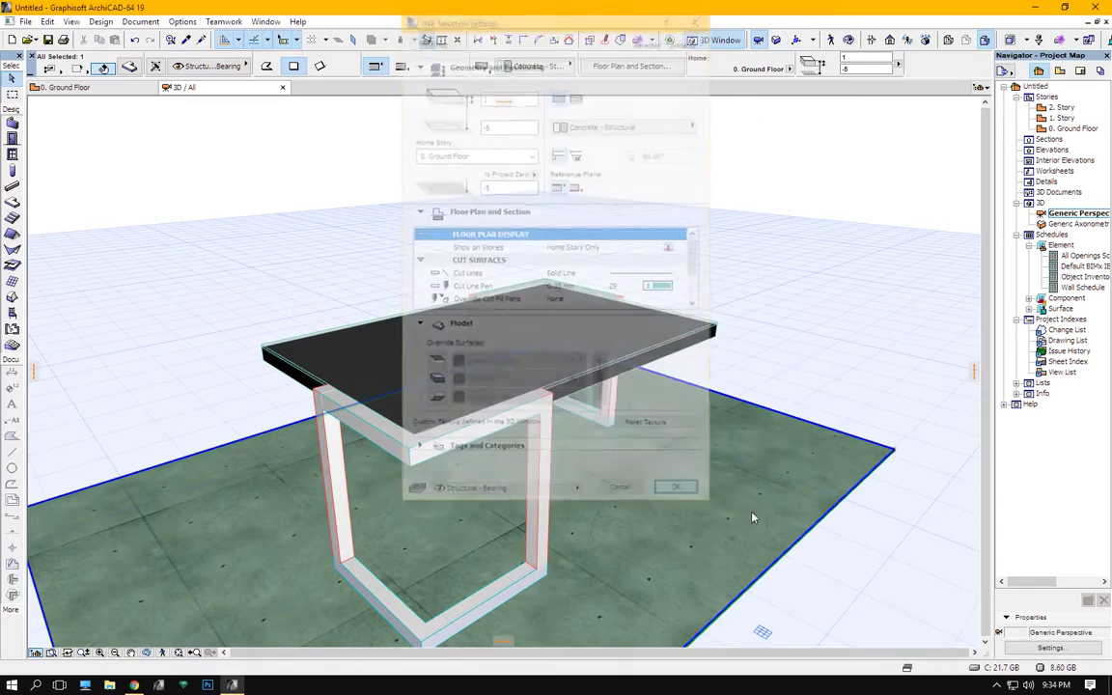
mouse_move(678, 493)
middle_mouse_down("shift")
mouse_move(524, 429)
mouse_move(446, 427)
mouse_move(481, 412)
mouse_move(526, 476)
middle_mouse_up("shift")
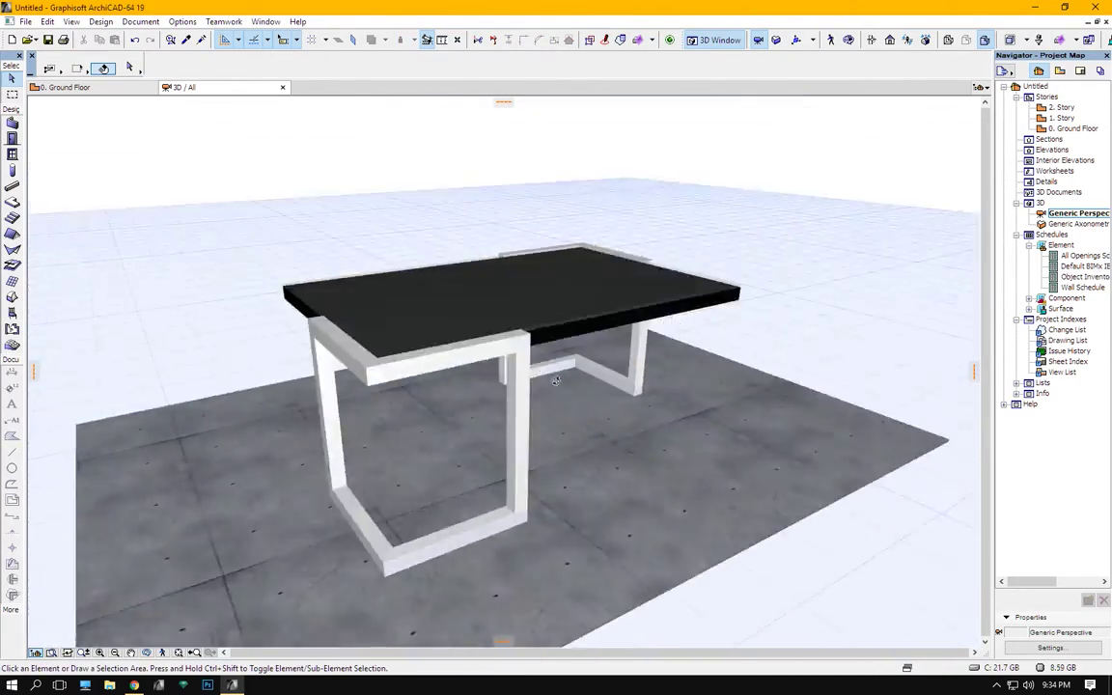
left_click(526, 476)
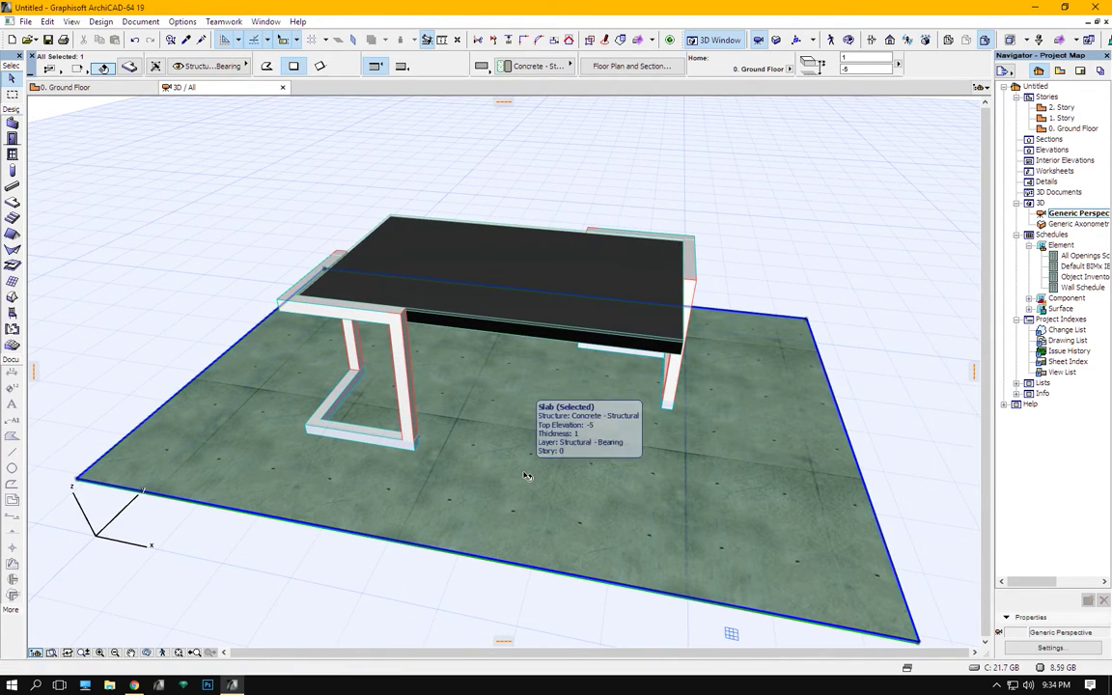
key("Delete")
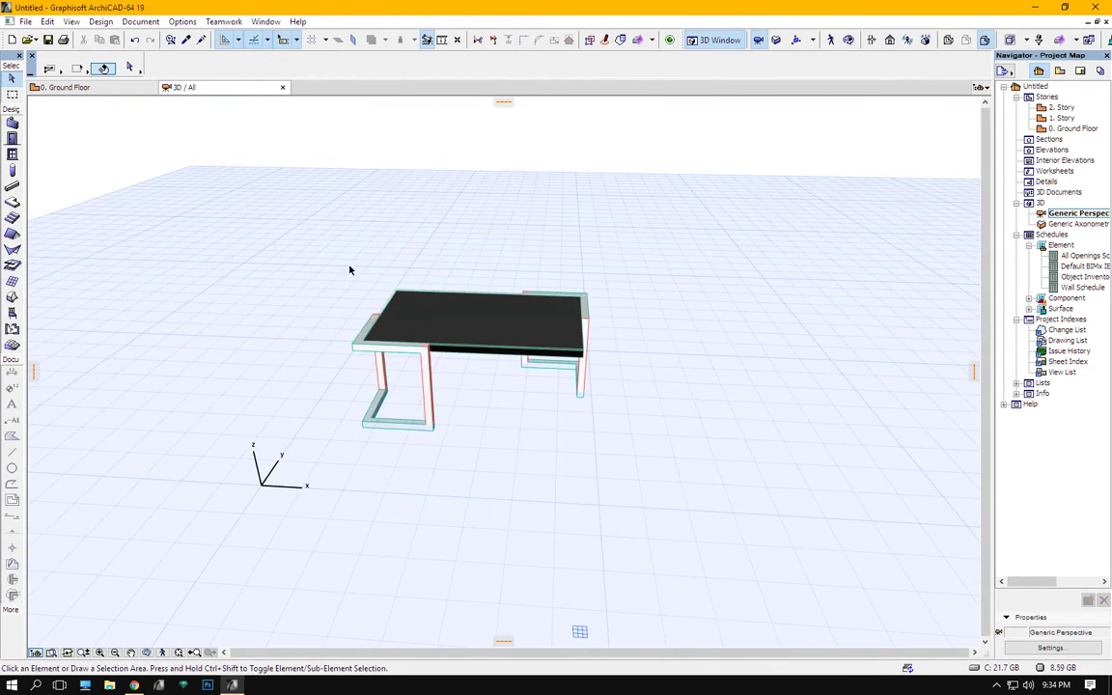
Marquee-select the whole table and save it as an object using the top plan view
left_click(307, 223)
left_click(637, 436)
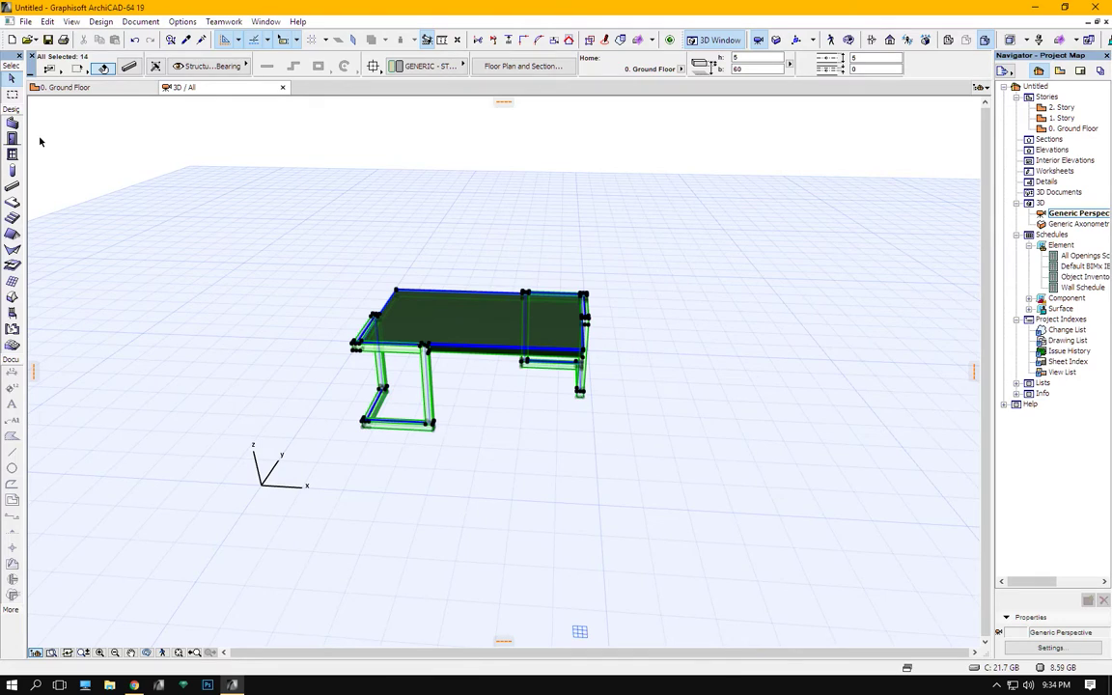
left_click(27, 22)
mouse_move(72, 226)
mouse_move(208, 330)
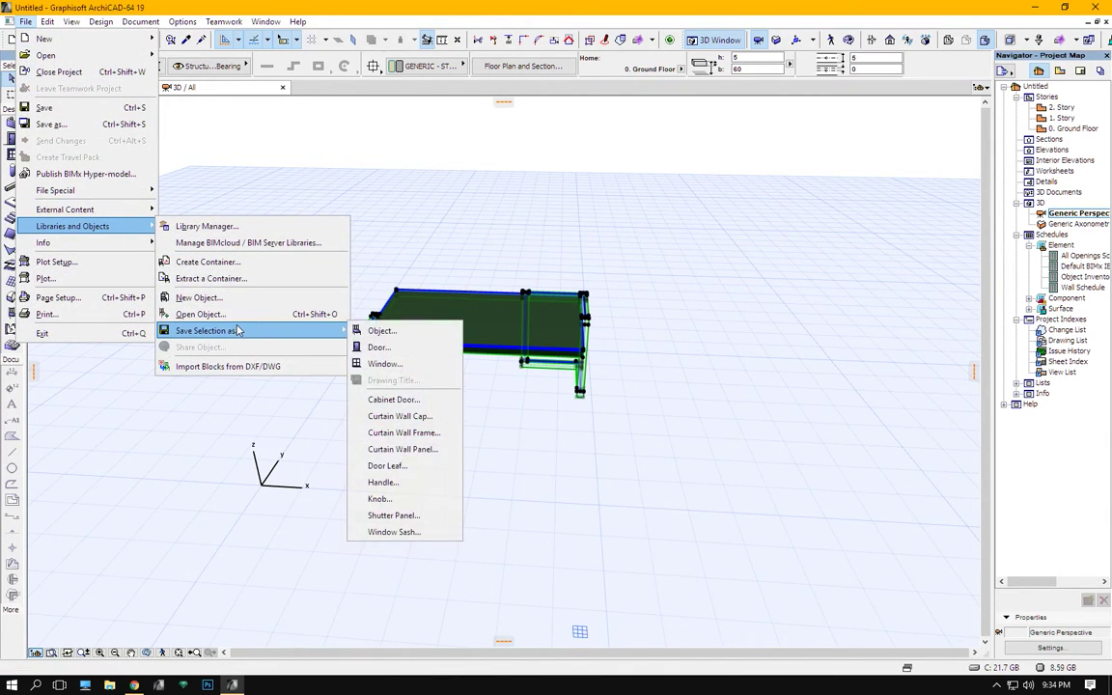
left_click(433, 335)
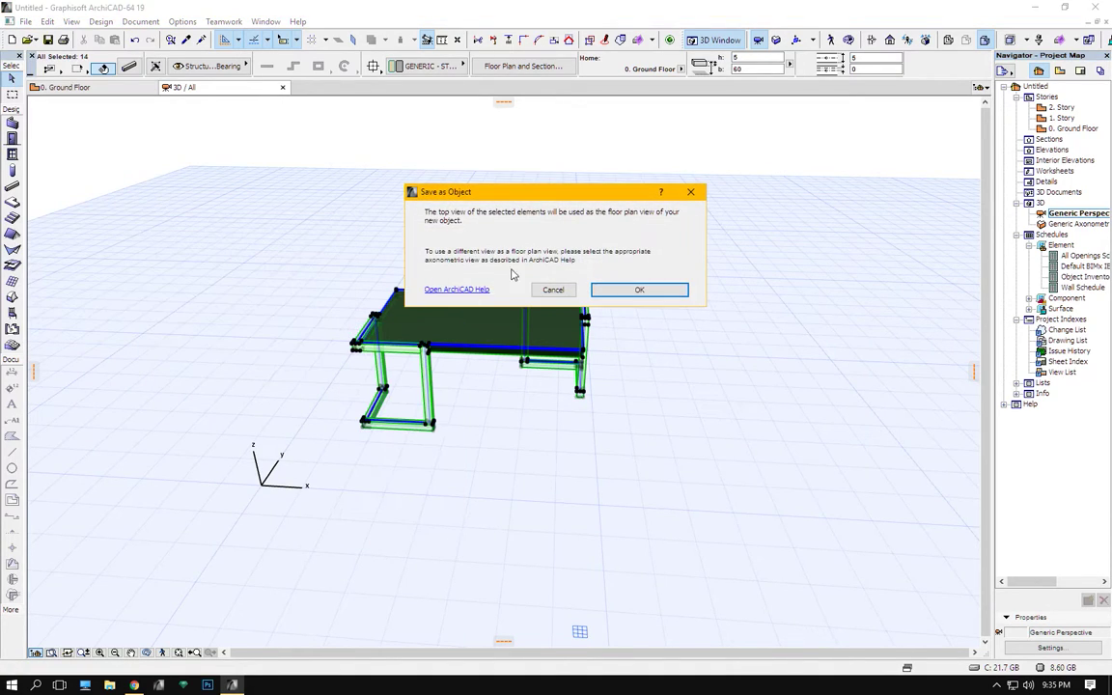
left_click(663, 296)
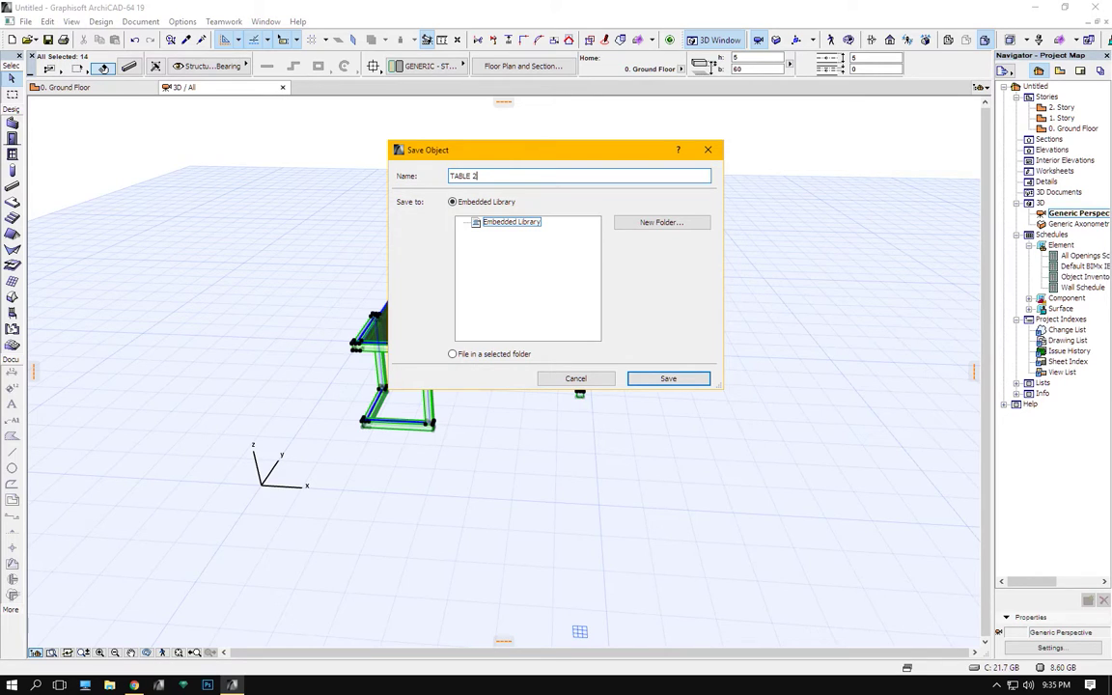
Name the object TABLE 2 in the embedded library, confirm surfaces and pens, and deselect
left_click(655, 377)
scroll(717, 260, "down", 1)
scroll(717, 256, "down", 1)
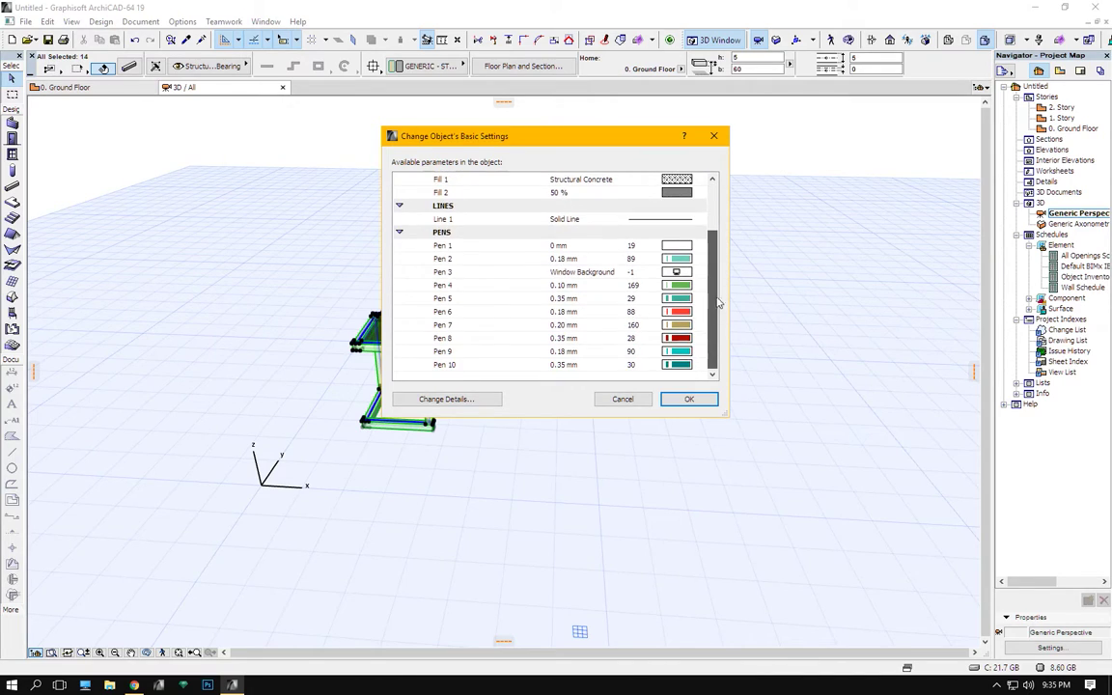
scroll(719, 222, "up", 2)
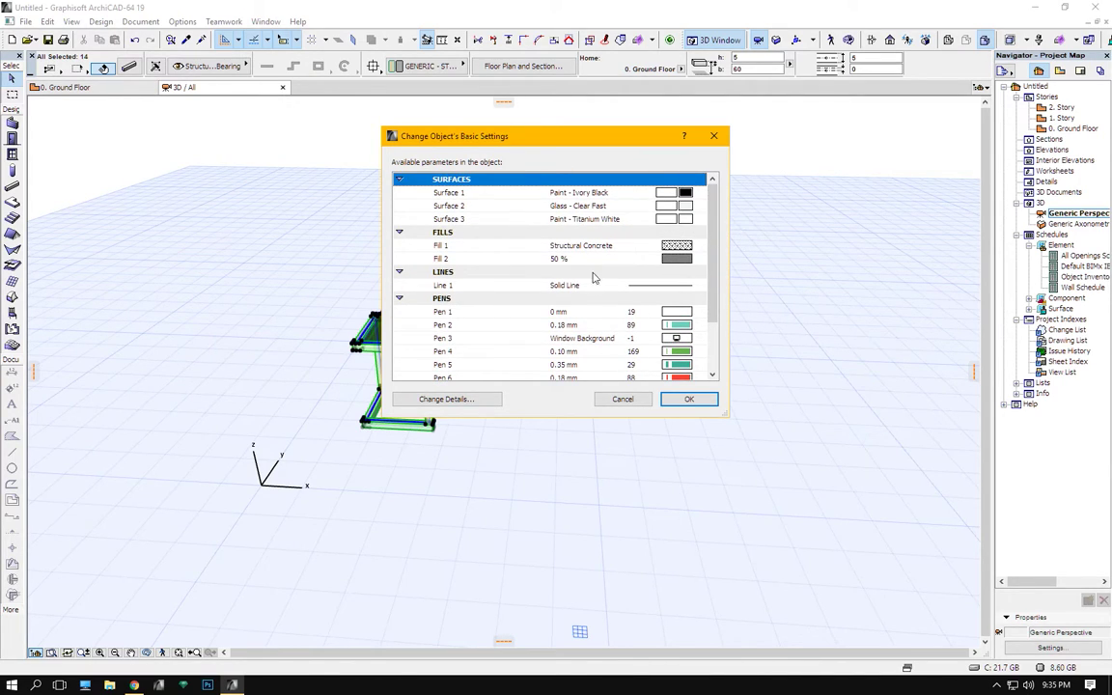
left_click(704, 404)
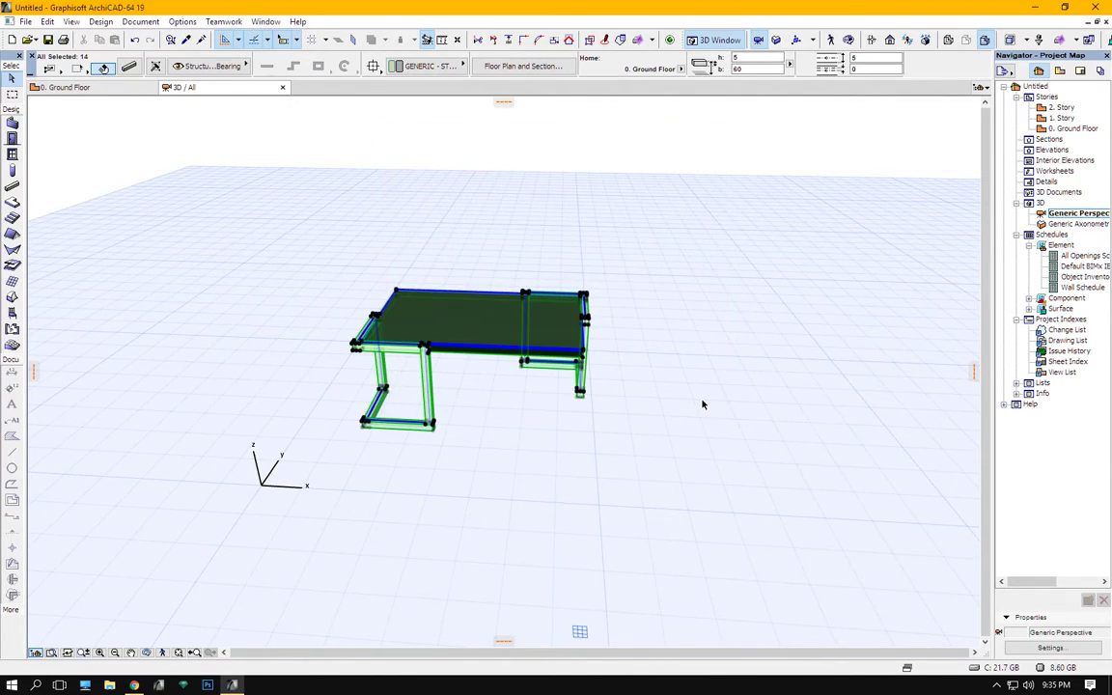
left_click(94, 344)
double_click(12, 313)
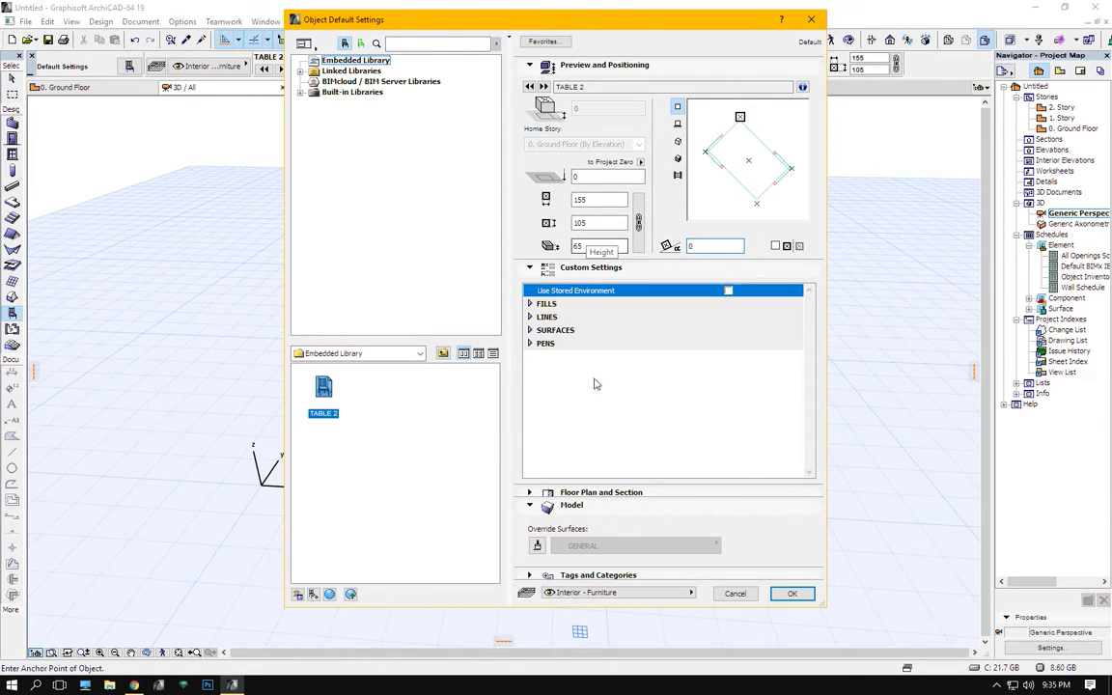
Place a TABLE 2 object to the right of the original table and select it
left_click(792, 594)
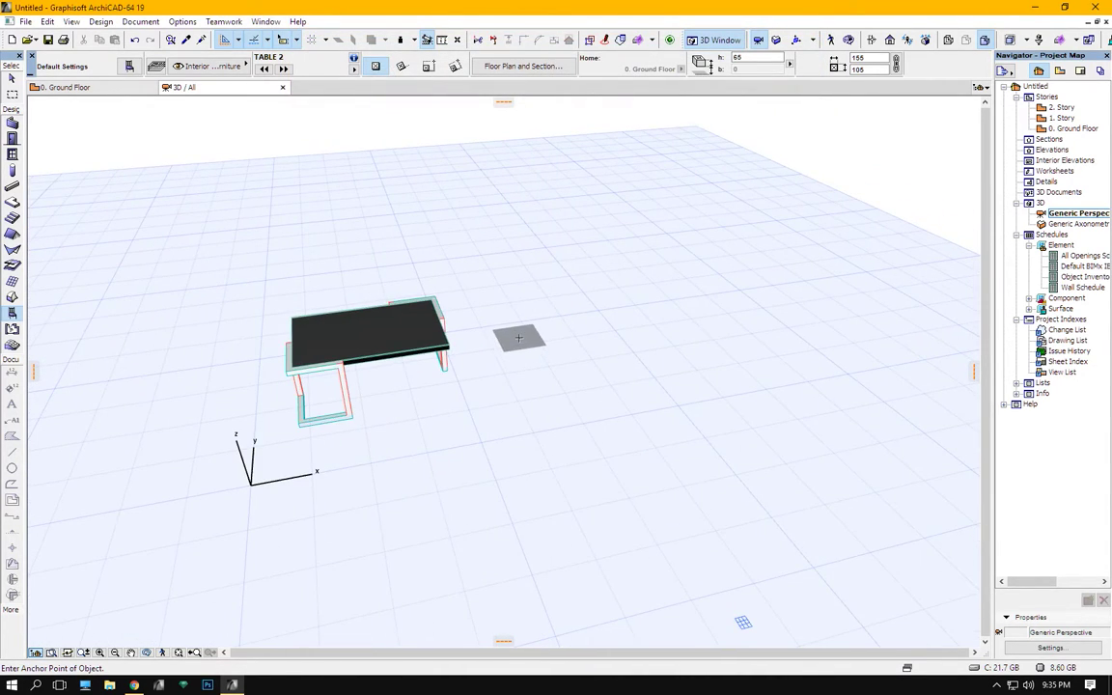
left_click(518, 337)
middle_click_drag(577, 448, 599, 306, "shift")
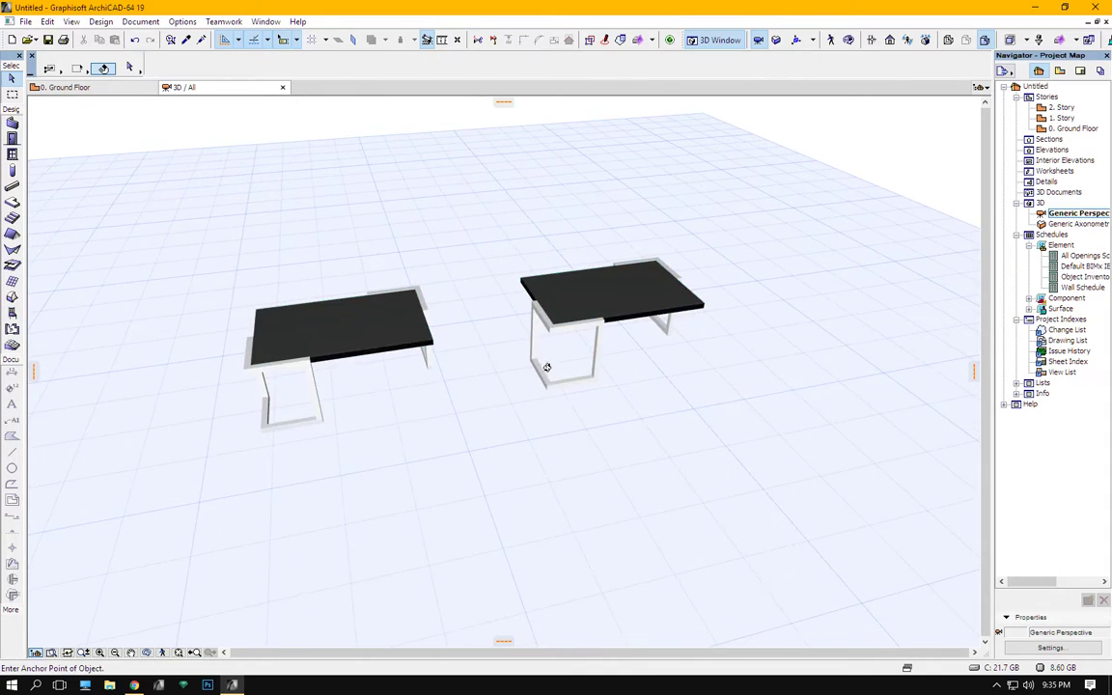
left_click(599, 306, "shift")
left_click(530, 286)
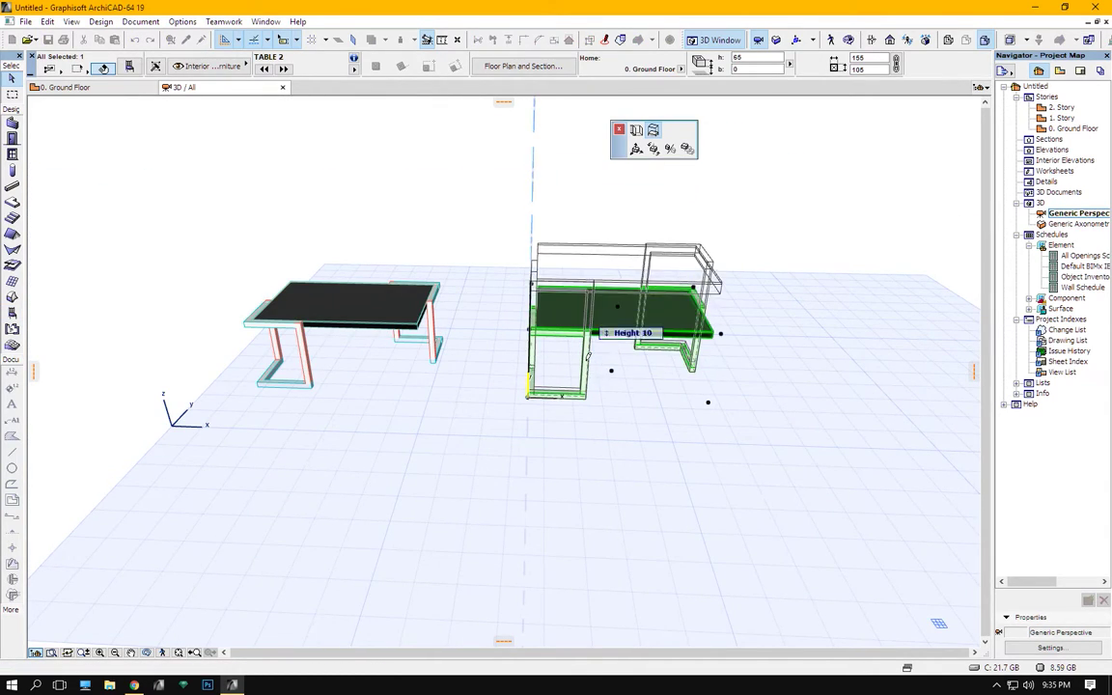
Stretch the TABLE 2 copy longer toward the right from its corner
mouse_move(530, 283)
middle_mouse_down("shift")
mouse_move(666, 300)
mouse_move(660, 344)
middle_mouse_up("shift")
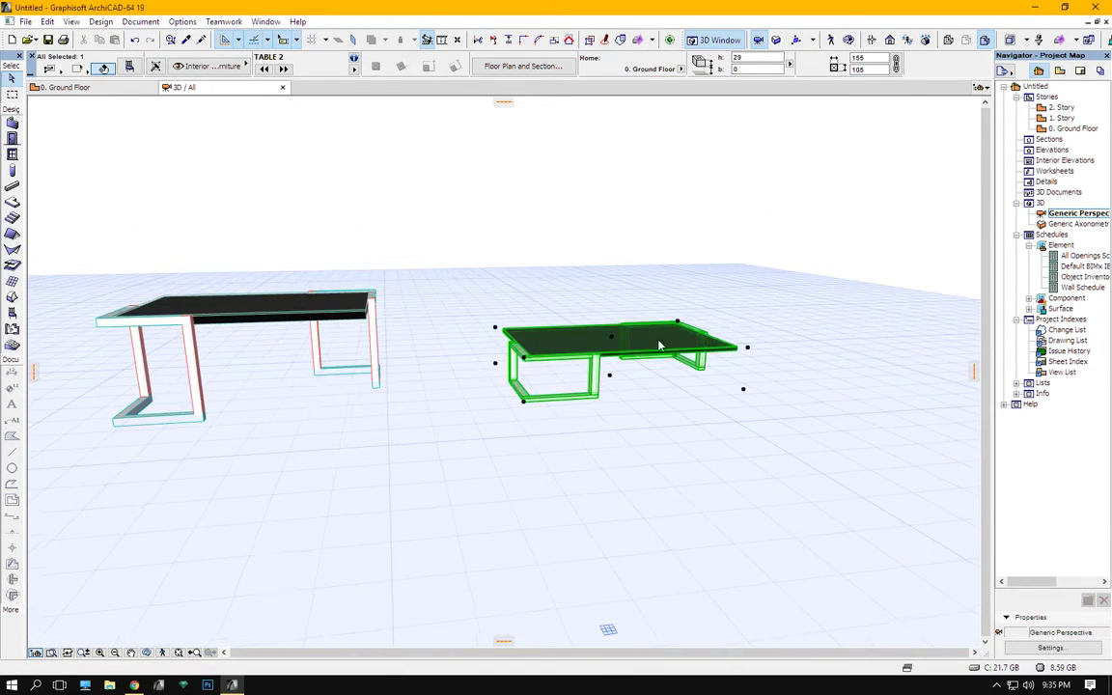
left_click(526, 357)
middle_click_drag(527, 359, 527, 361, "shift")
left_click(526, 359)
left_click(636, 130)
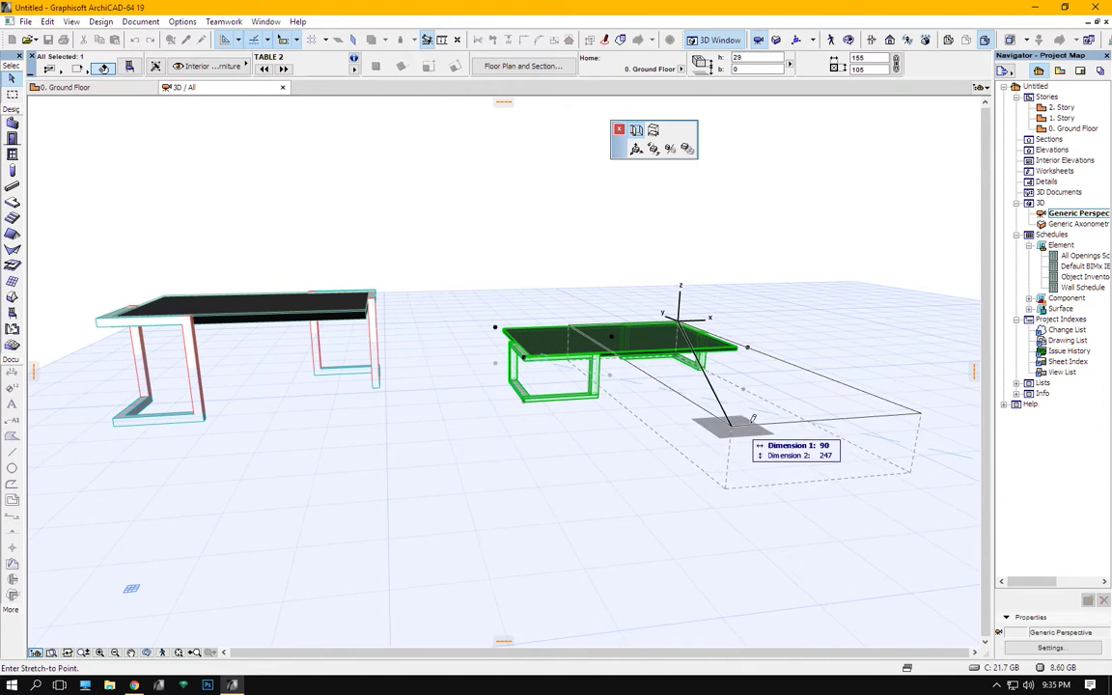
left_click(840, 405)
Move the TABLE 2 copy further right by its corner and deselect it
mouse_move(734, 409)
middle_mouse_down("shift")
mouse_move(553, 404)
mouse_move(377, 355)
mouse_move(181, 426)
mouse_move(193, 461)
mouse_move(519, 412)
middle_mouse_up("shift")
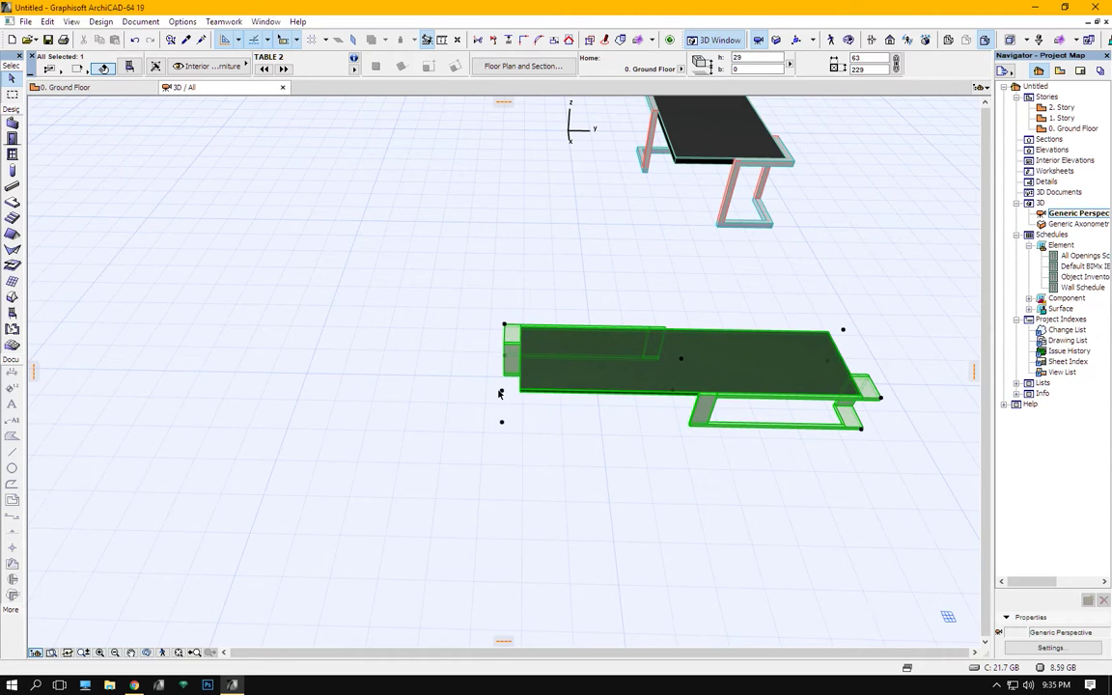
left_click(500, 392)
left_click(674, 392)
mouse_move(798, 376)
middle_mouse_down("shift")
mouse_move(918, 317)
mouse_move(601, 323)
mouse_move(818, 343)
mouse_move(677, 364)
mouse_move(547, 347)
mouse_move(569, 362)
mouse_move(538, 335)
mouse_move(513, 357)
mouse_move(516, 504)
mouse_move(524, 338)
mouse_move(512, 295)
mouse_move(578, 352)
middle_mouse_up("shift")
key("Escape")
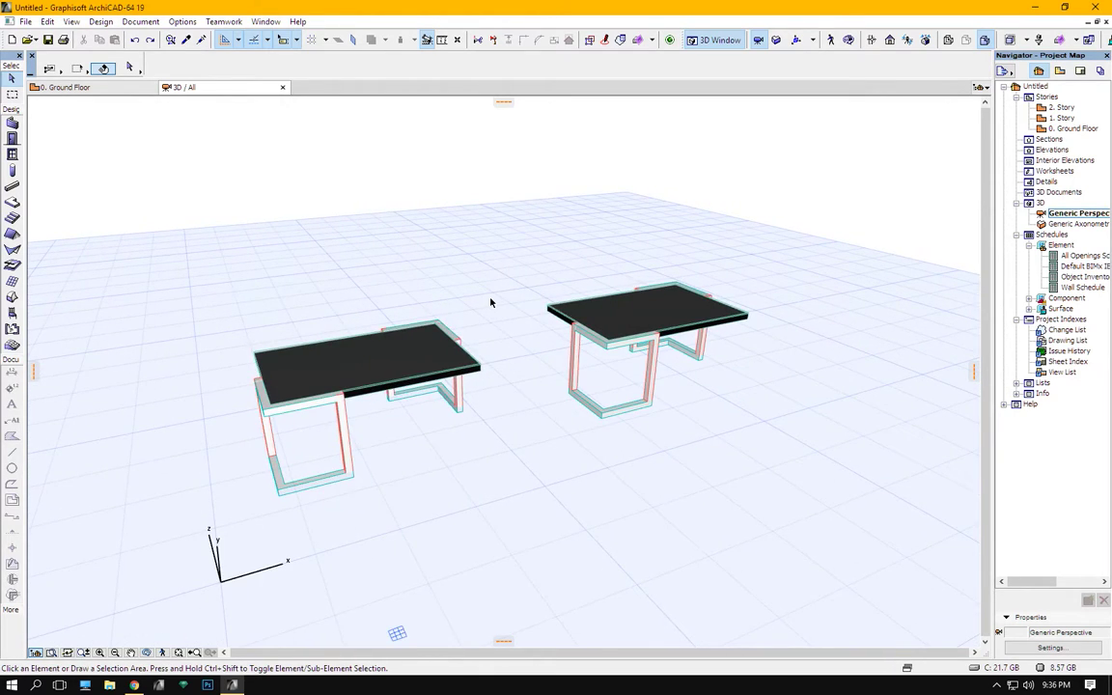